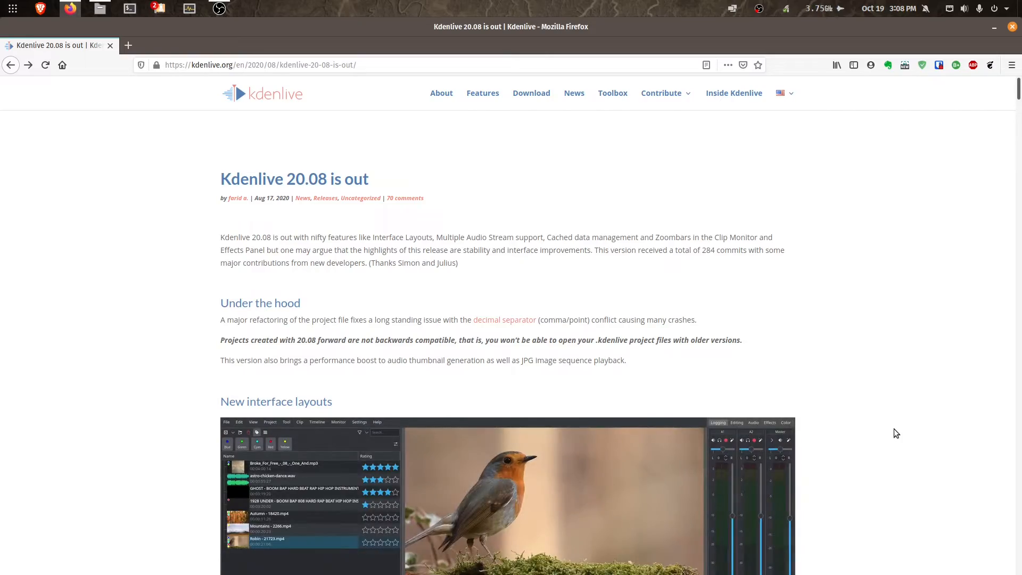
- Scroll the release article past the workspace list to the Audio section on multiple audio streams
{"action": "scroll", "coordinate": [894, 429], "scroll_direction": "down", "scroll_amount": 1}
{"action": "scroll", "coordinate": [893, 429], "scroll_direction": "down", "scroll_amount": 4}
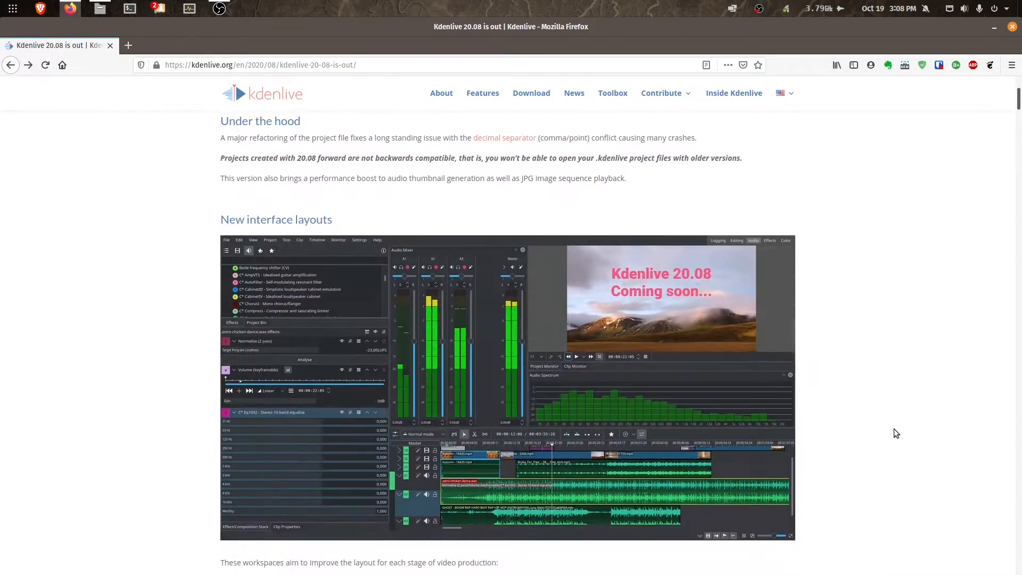
{"action": "scroll", "coordinate": [893, 428], "scroll_direction": "down", "scroll_amount": 6}
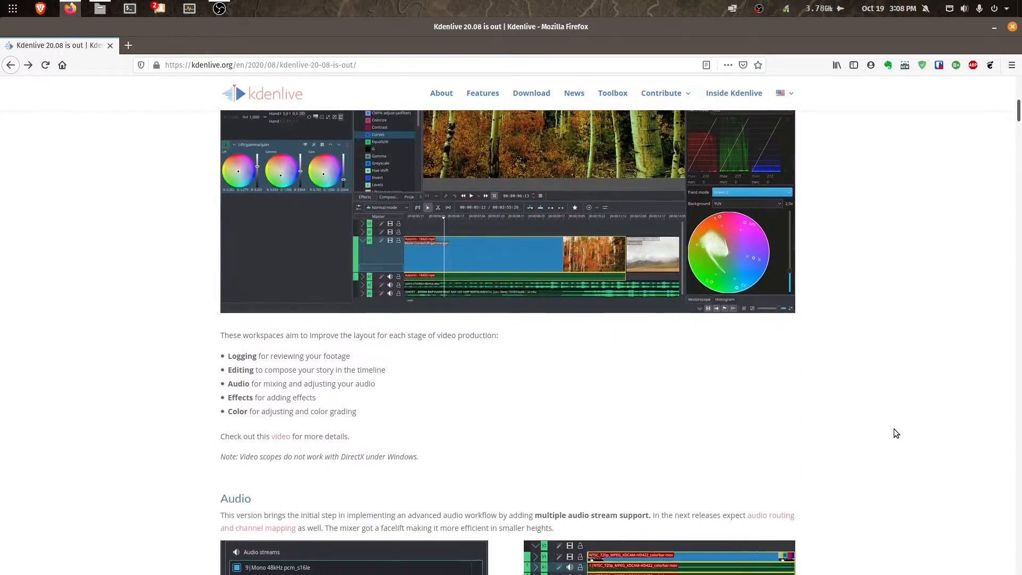
{"action": "scroll", "coordinate": [894, 428], "scroll_direction": "down", "scroll_amount": 1}
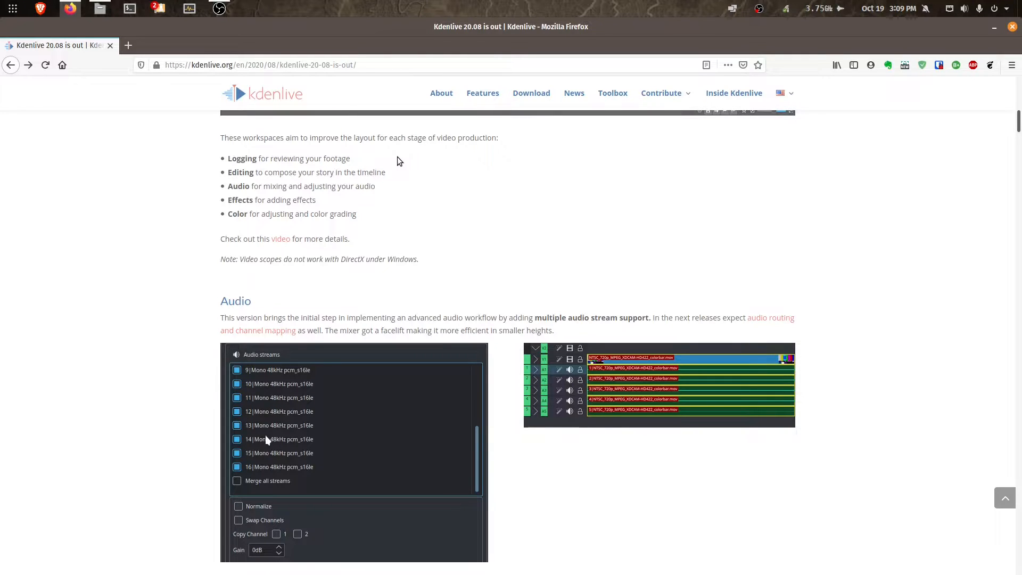
- Launch Kdenlive by searching 'kden' in the Activities overview
{"action": "key", "text": "super"}
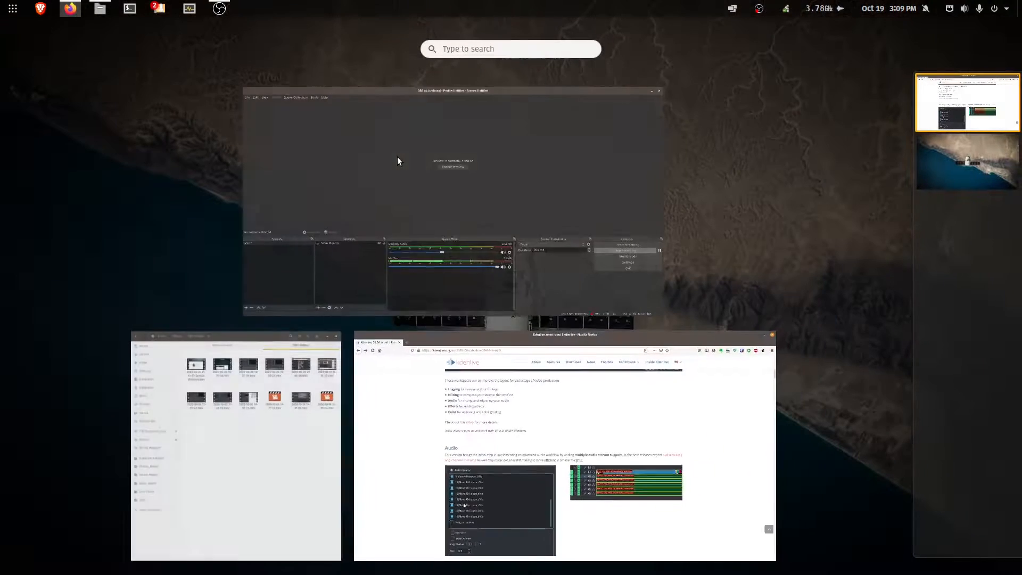
{"action": "type", "text": "kden"}
{"action": "key", "text": "Return"}
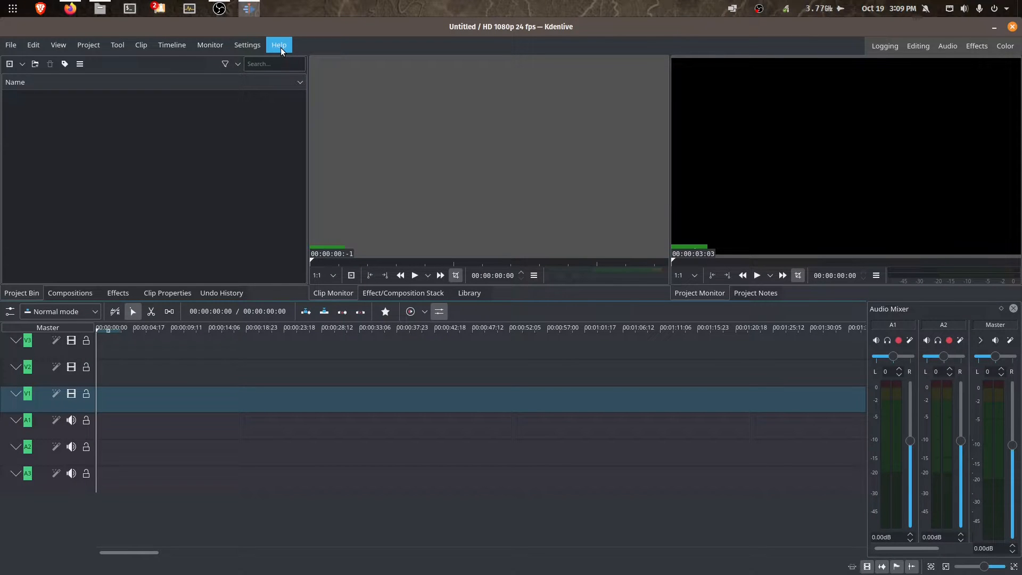
- Check the Kdenlive version (20.08.2) in Help > About Kdenlive, then close it
{"action": "left_click", "coordinate": [280, 47]}
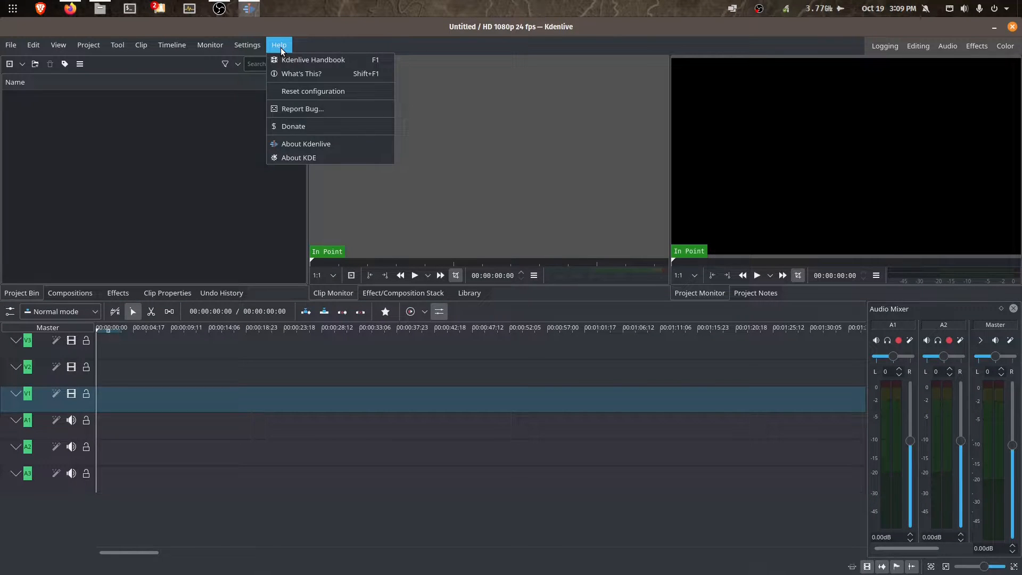
{"action": "left_click", "coordinate": [313, 145]}
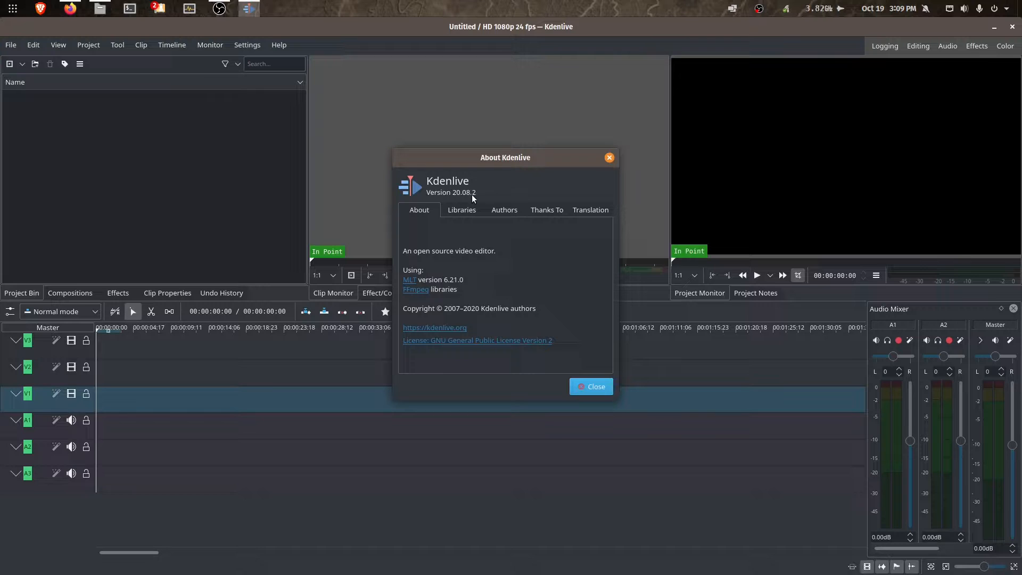
{"action": "left_click", "coordinate": [609, 159]}
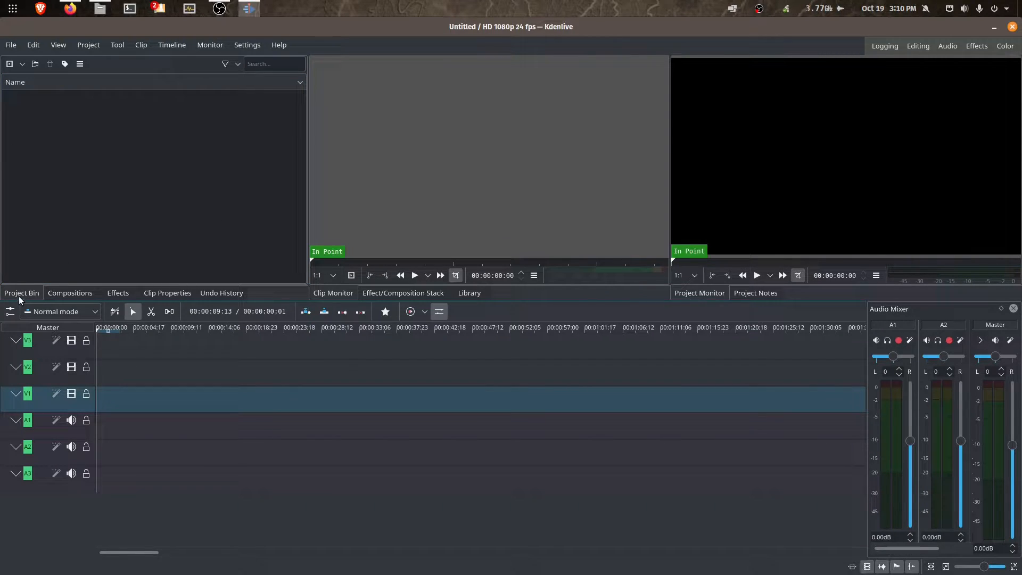
{"action": "left_click", "coordinate": [62, 295]}
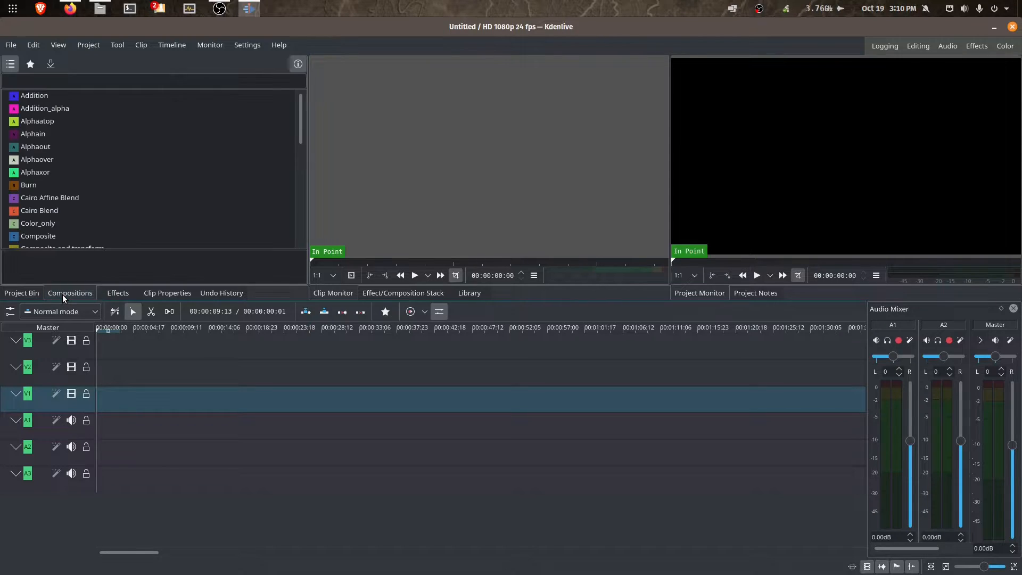
{"action": "left_click", "coordinate": [108, 294]}
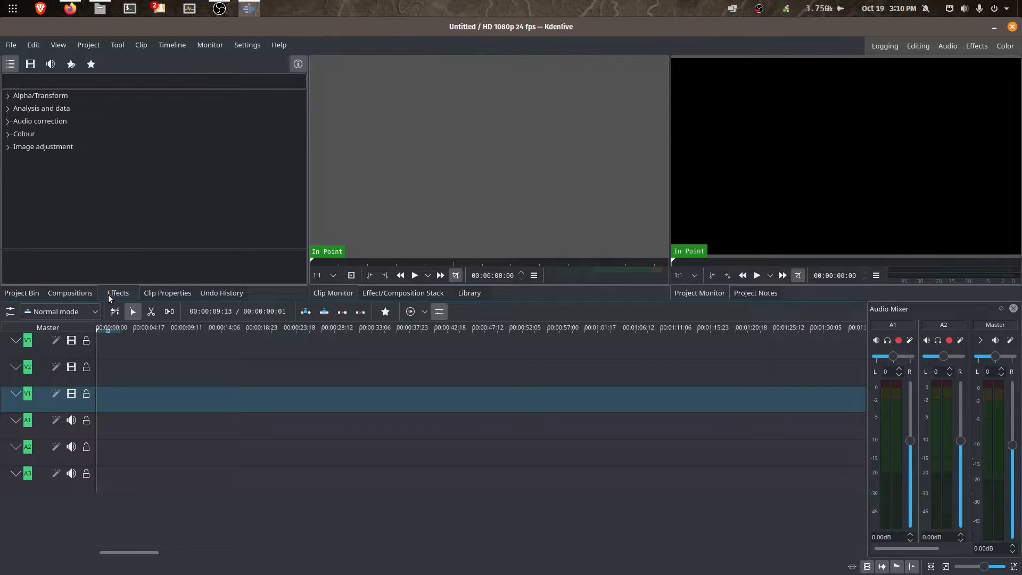
{"action": "left_click", "coordinate": [155, 293]}
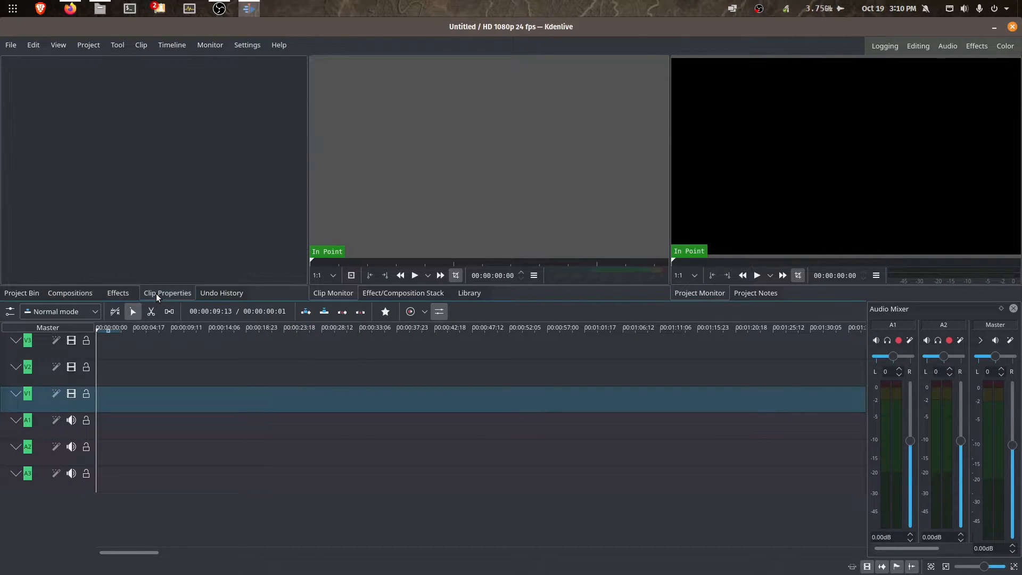
{"action": "left_click", "coordinate": [216, 295]}
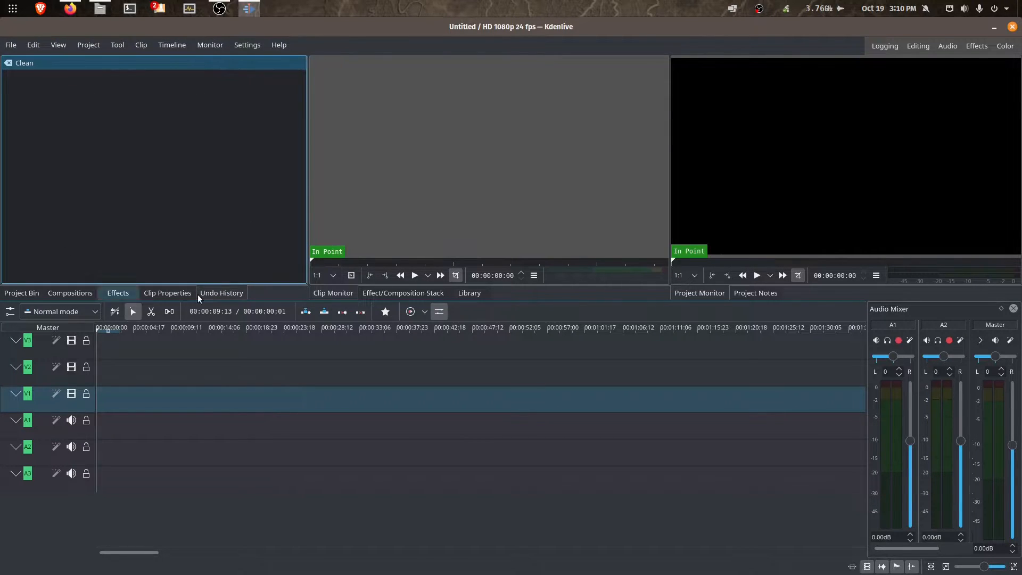
{"action": "left_click", "coordinate": [24, 293]}
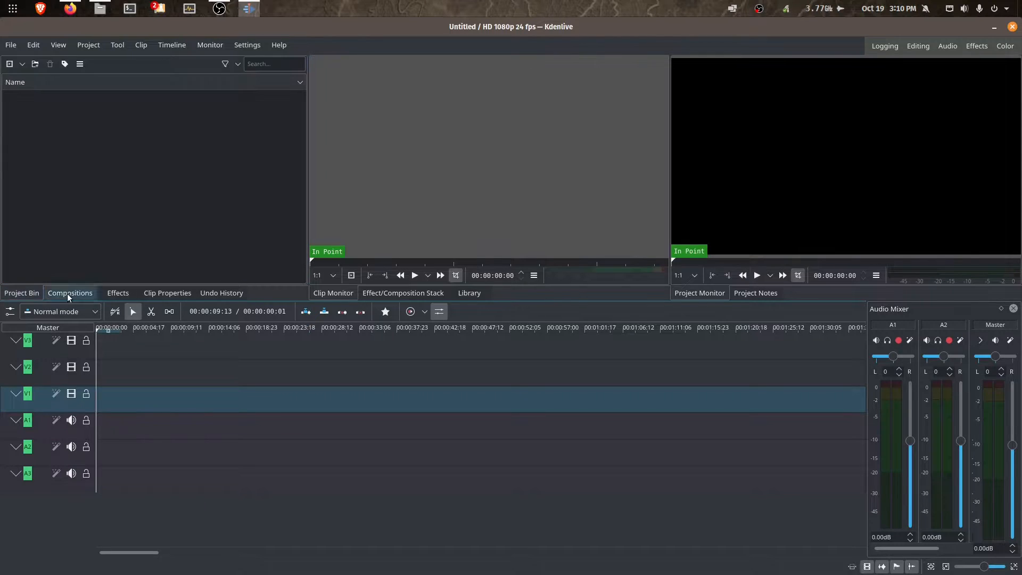
{"action": "left_click", "coordinate": [69, 295]}
{"action": "left_click", "coordinate": [113, 296]}
{"action": "left_click", "coordinate": [25, 295]}
- Drag Pexels Videos 2818522.mp4 from the External B-Roll folder into Kdenlive's Project Bin
{"action": "key", "text": "alt+Tab"}
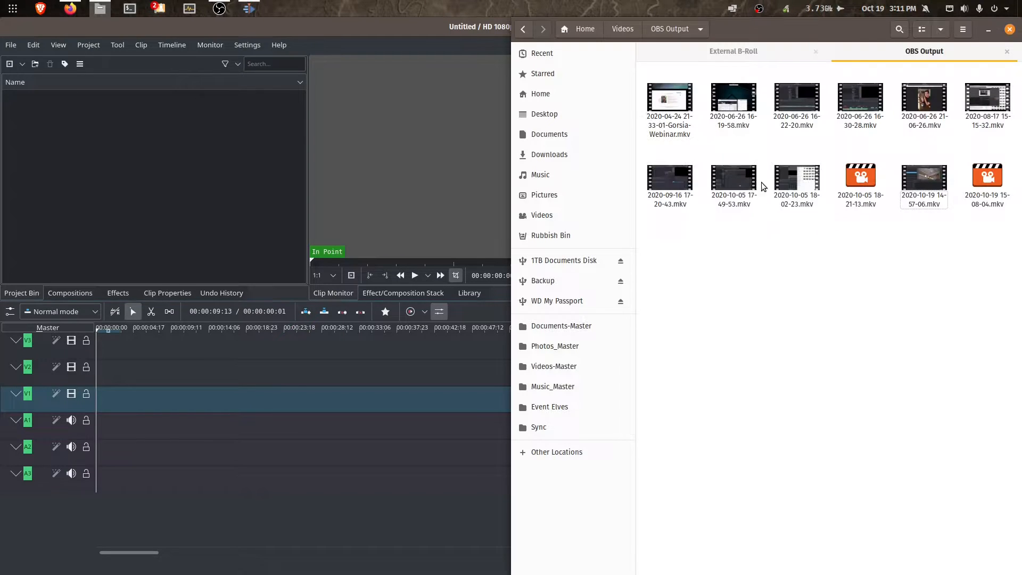
{"action": "left_click", "coordinate": [753, 55]}
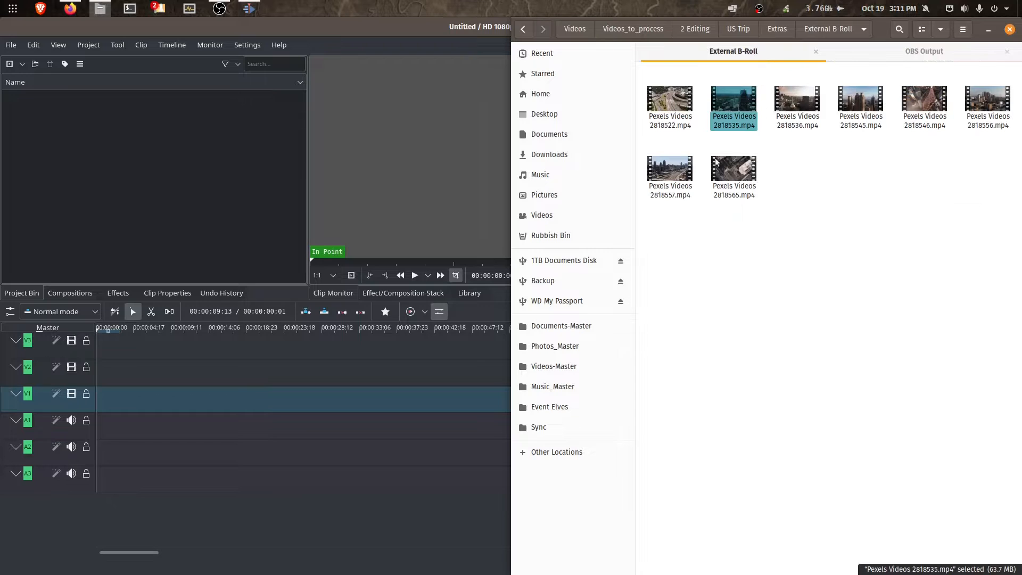
{"action": "mouse_move", "coordinate": [672, 109]}
{"action": "left_mouse_down"}
{"action": "mouse_move", "coordinate": [321, 123]}
{"action": "mouse_move", "coordinate": [673, 111]}
{"action": "left_mouse_up"}
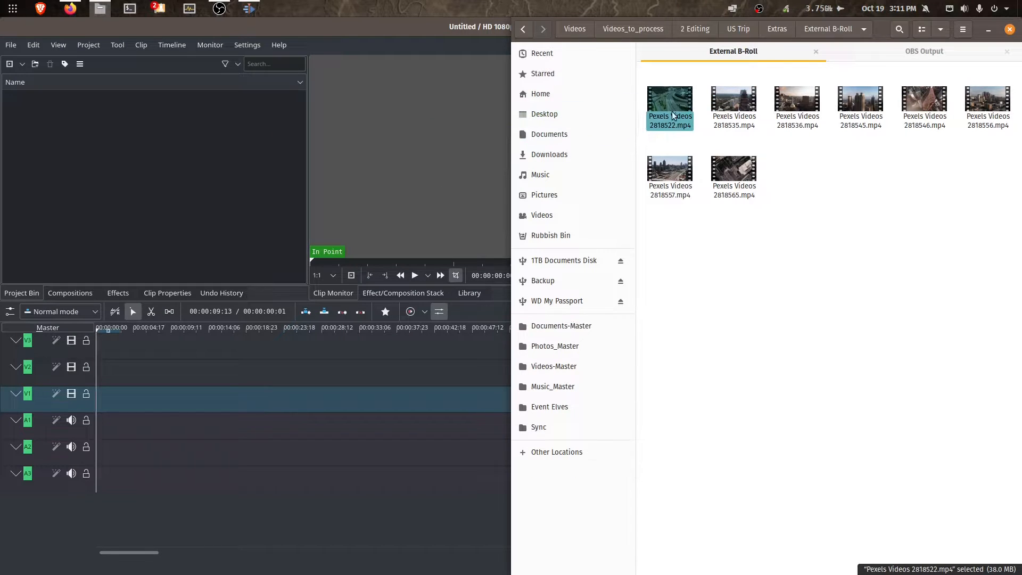
{"action": "left_click", "coordinate": [115, 293]}
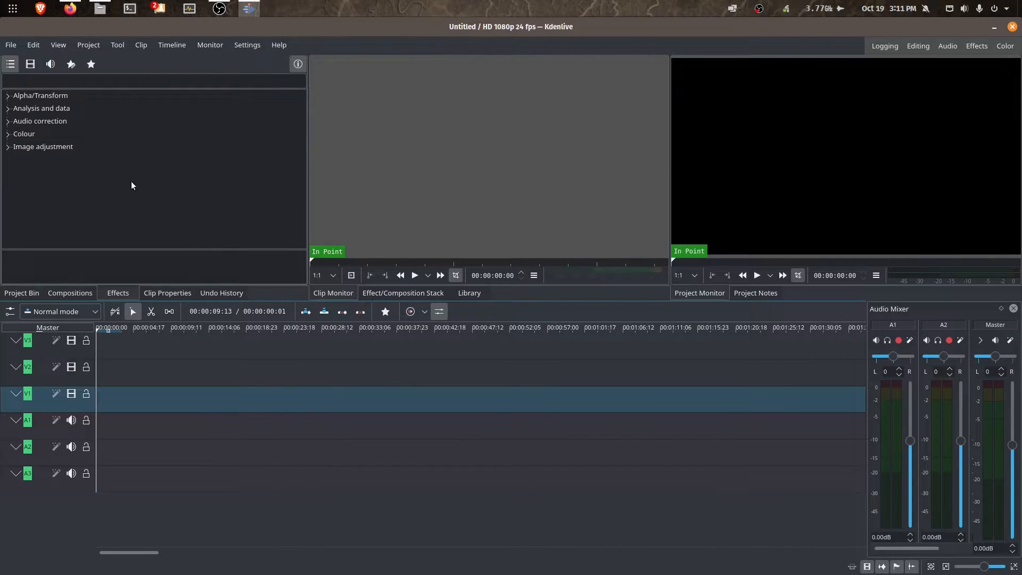
{"action": "key", "text": "alt+Tab"}
{"action": "left_click_drag", "start_coordinate": [686, 103], "coordinate": [187, 148]}
{"action": "left_click_drag", "start_coordinate": [656, 110], "coordinate": [173, 128]}
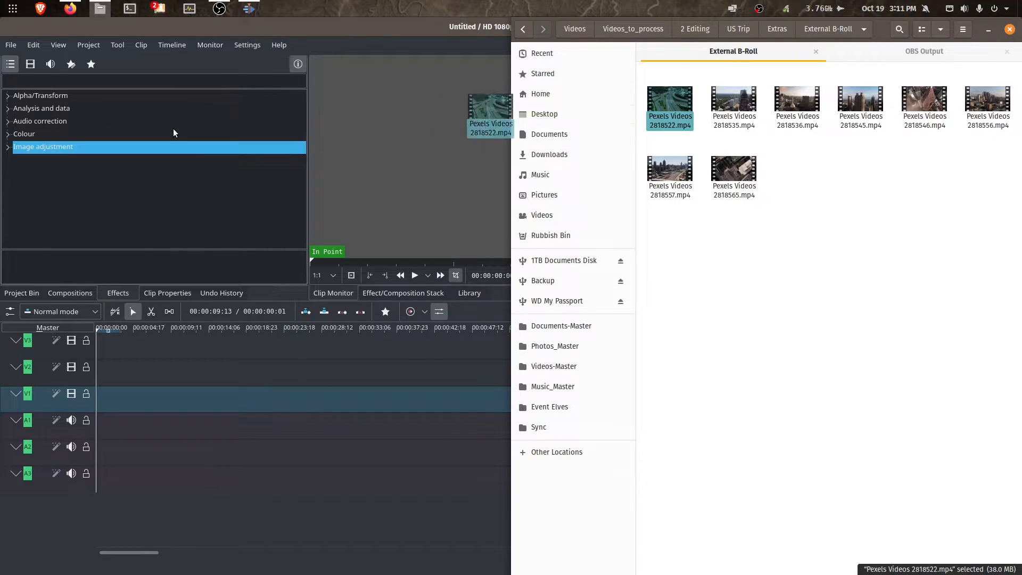
{"action": "left_click", "coordinate": [22, 293]}
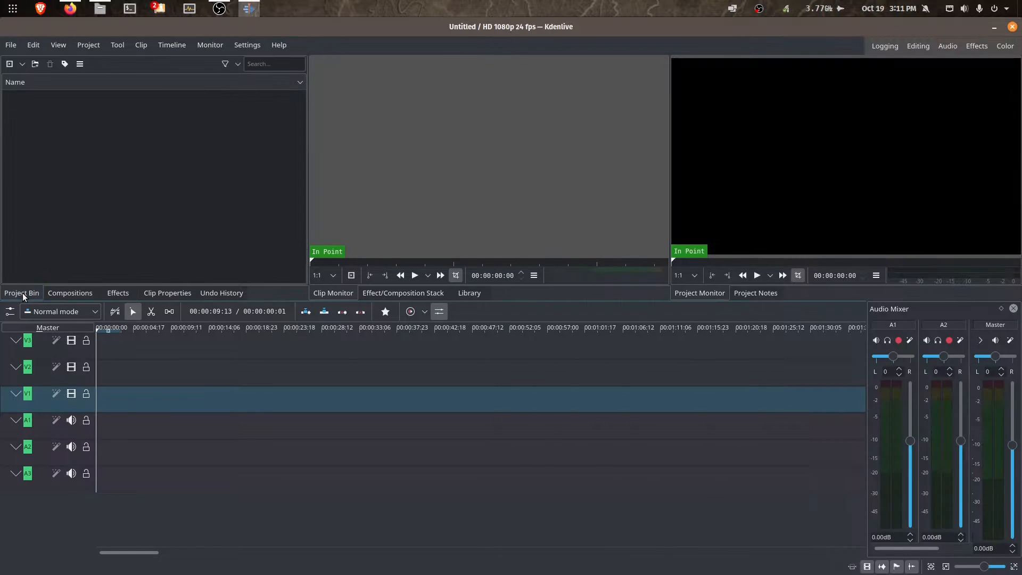
{"action": "key", "text": "alt+Tab"}
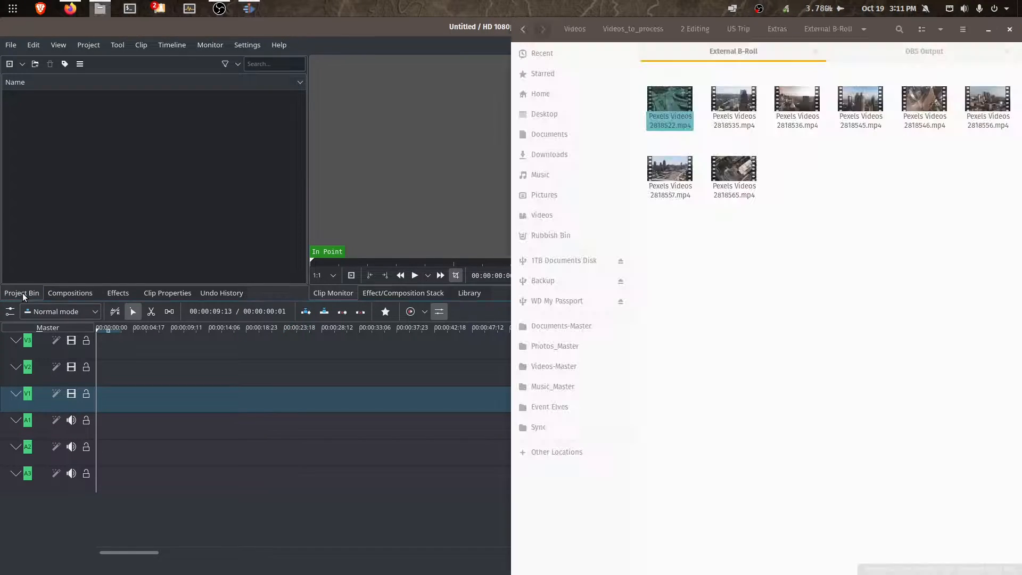
{"action": "left_click_drag", "start_coordinate": [662, 106], "coordinate": [108, 141]}
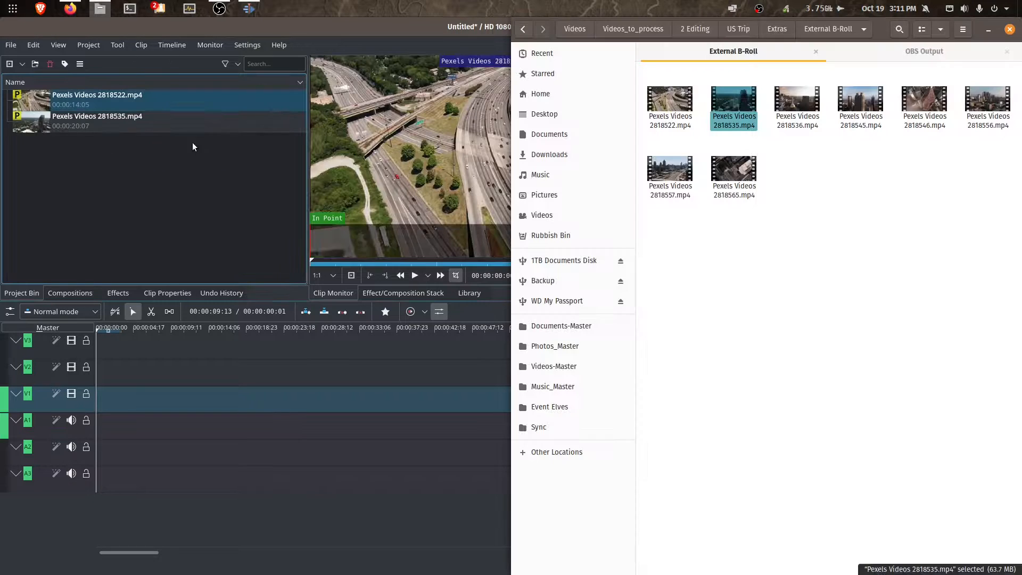
- Add Pexels Videos 2818535.mp4 and 2818536.mp4 to the bin, previewing 2818535
{"action": "left_click_drag", "start_coordinate": [193, 142], "coordinate": [170, 129]}
{"action": "left_click", "coordinate": [118, 130]}
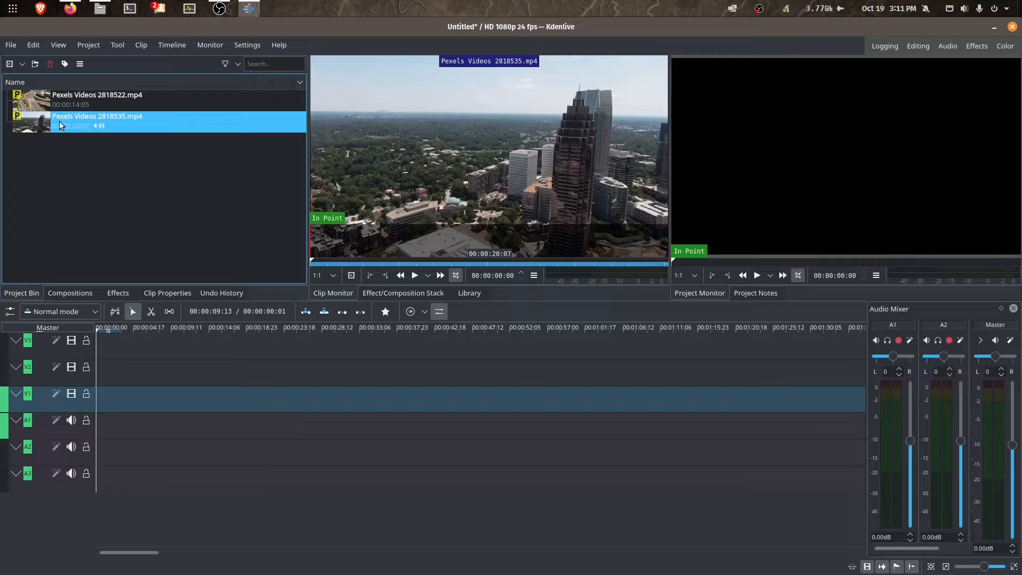
{"action": "key", "text": "alt+Tab"}
{"action": "left_click_drag", "start_coordinate": [796, 106], "coordinate": [131, 178]}
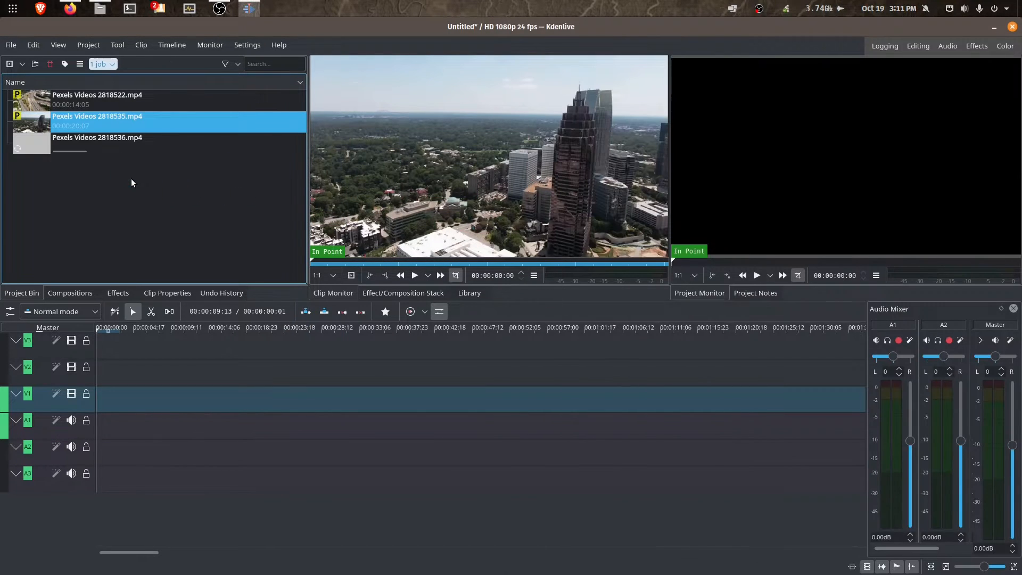
- Turn off Proxy Clip for bin clips 2818522 and 2818535
{"action": "right_click", "coordinate": [156, 103]}
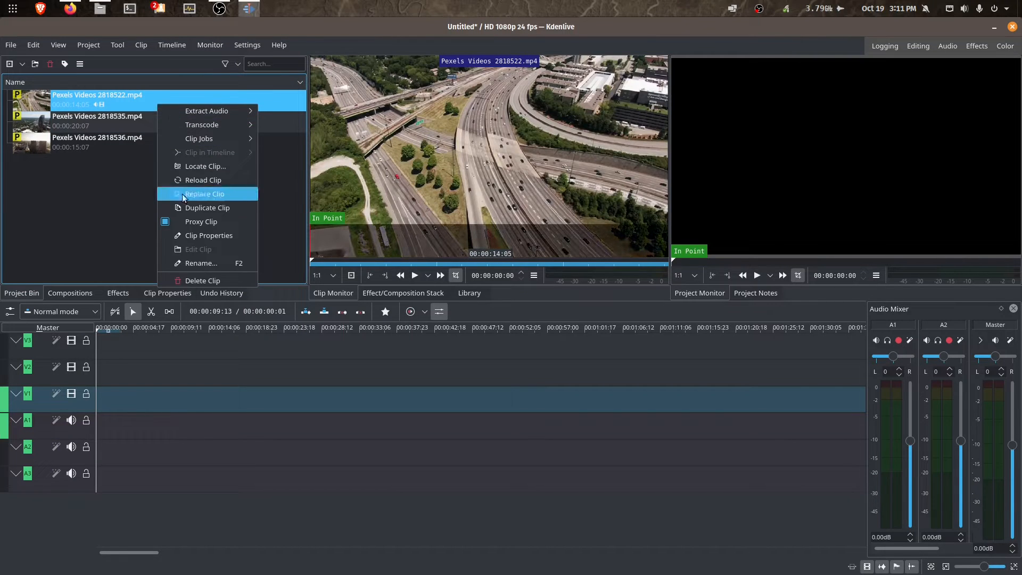
{"action": "left_click", "coordinate": [195, 221]}
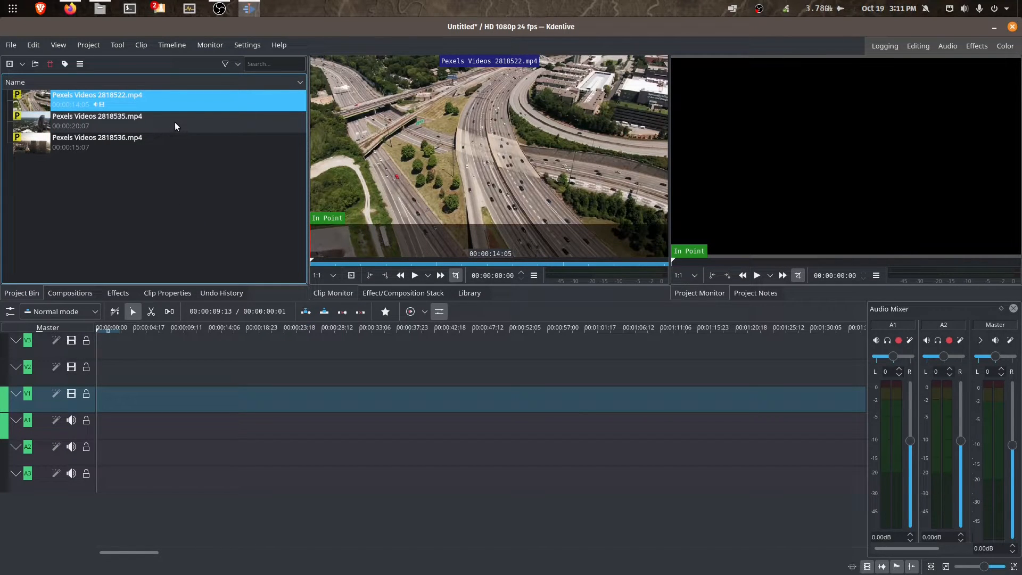
{"action": "right_click", "coordinate": [174, 122]}
{"action": "left_click", "coordinate": [208, 238]}
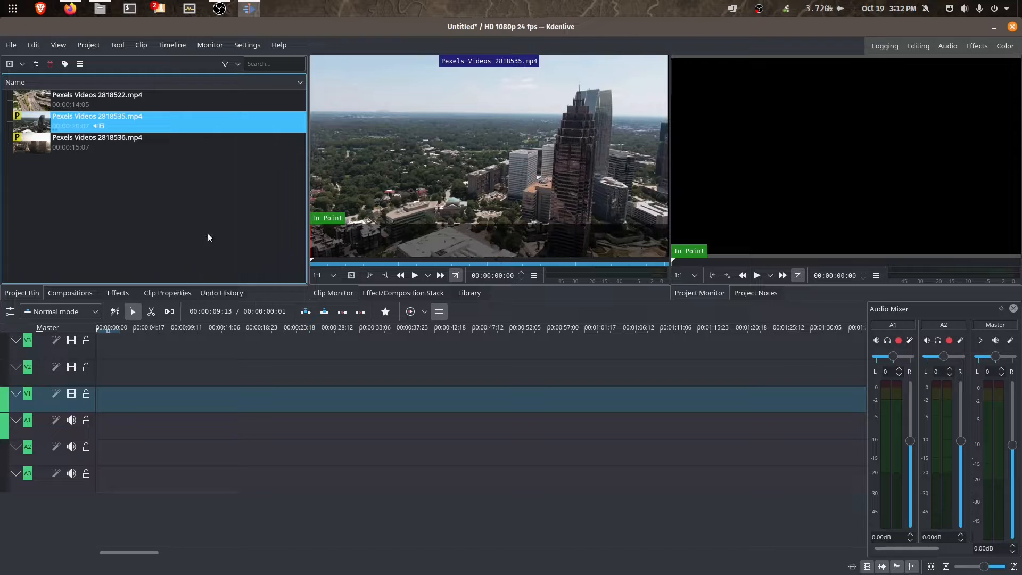
- Play 2818522 in the clip monitor, then load 2818535 for preview
{"action": "left_click", "coordinate": [184, 100]}
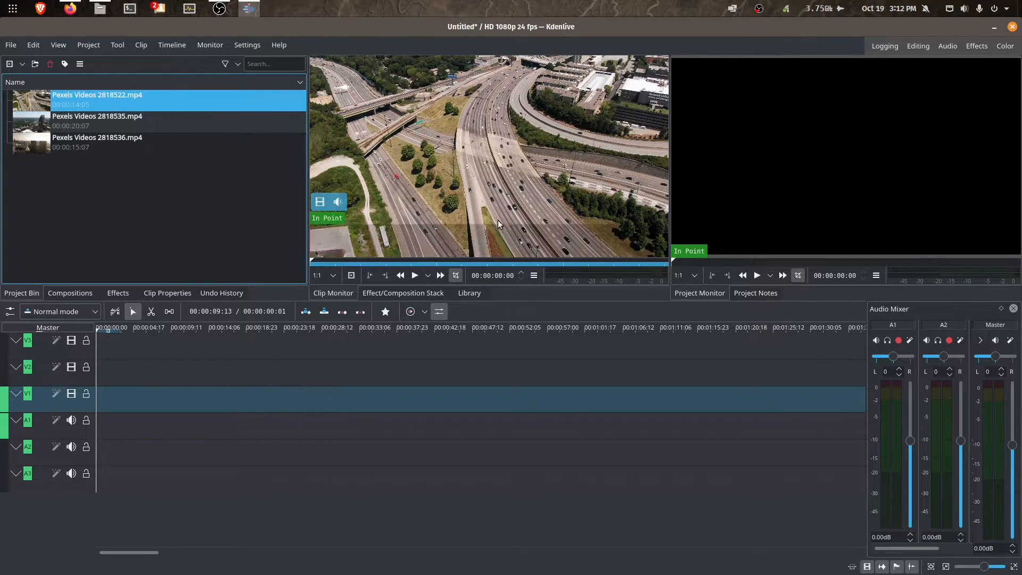
{"action": "left_click", "coordinate": [414, 277]}
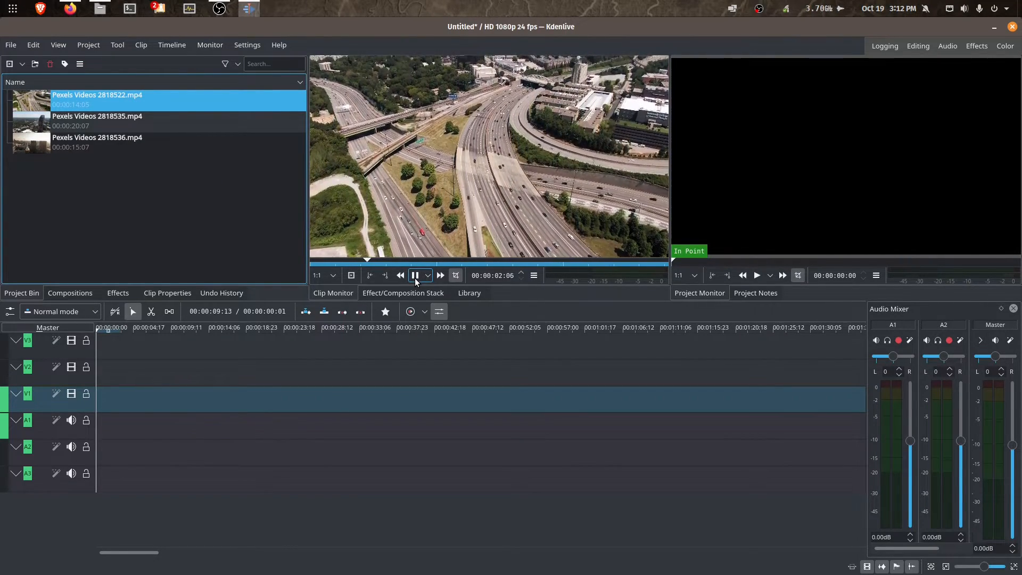
{"action": "left_click", "coordinate": [414, 277]}
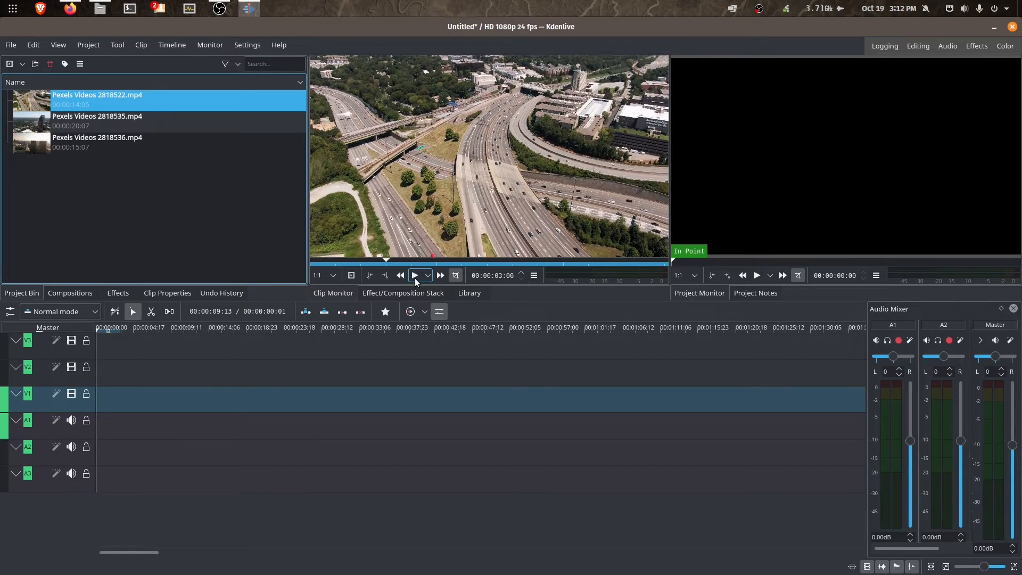
{"action": "left_click", "coordinate": [156, 120]}
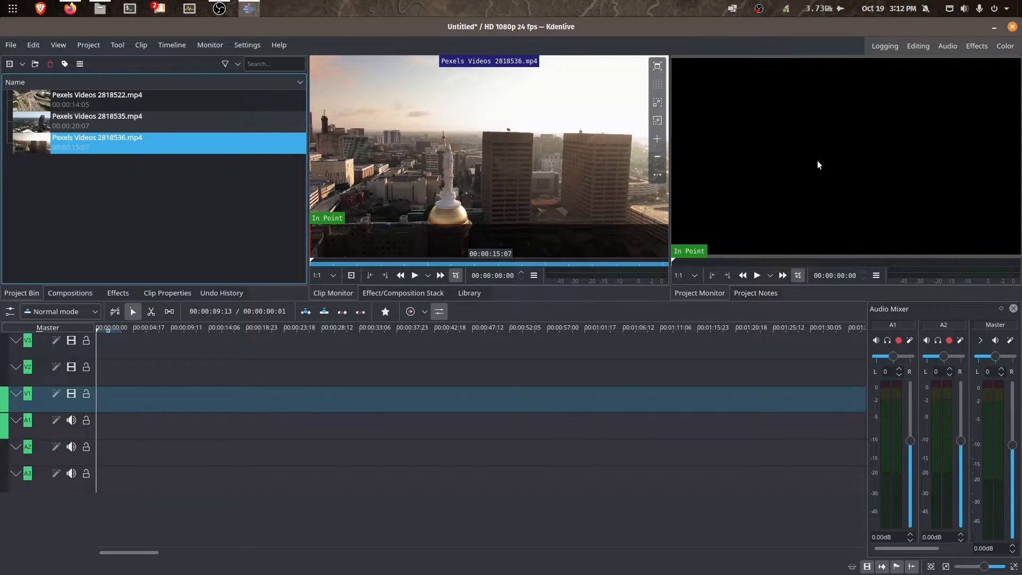
- Place 2818522 then 2818535 end to end on V1/A1 and play the timeline
{"action": "left_click", "coordinate": [155, 100]}
{"action": "left_click_drag", "start_coordinate": [159, 101], "coordinate": [99, 406]}
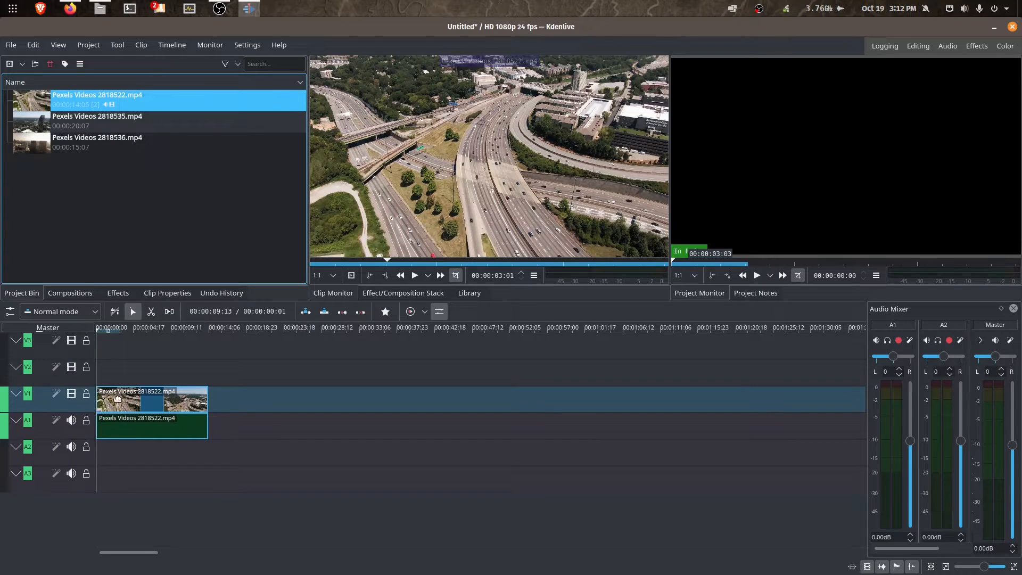
{"action": "left_click", "coordinate": [139, 367]}
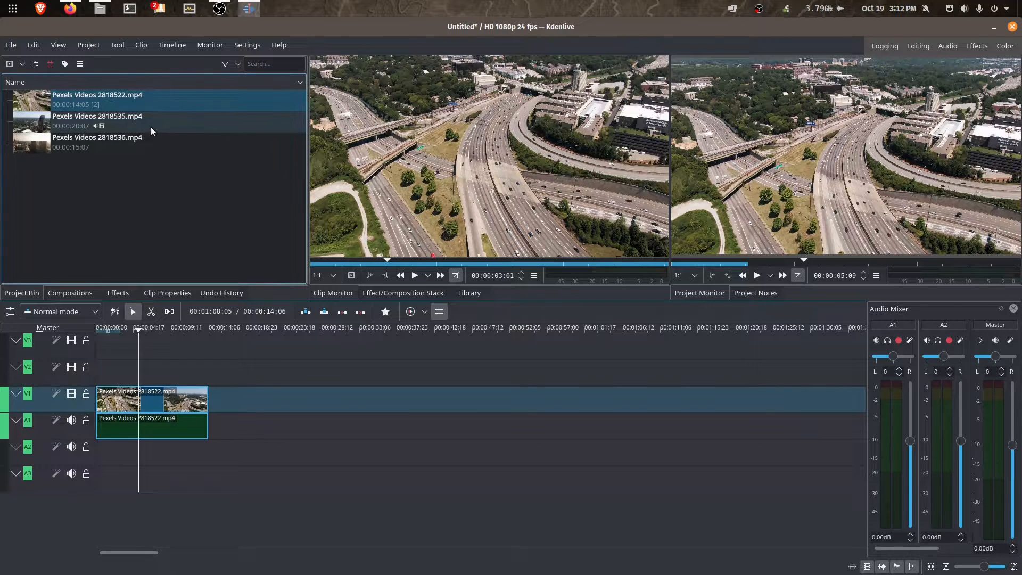
{"action": "left_click_drag", "start_coordinate": [159, 121], "coordinate": [212, 404]}
{"action": "left_click", "coordinate": [200, 363]}
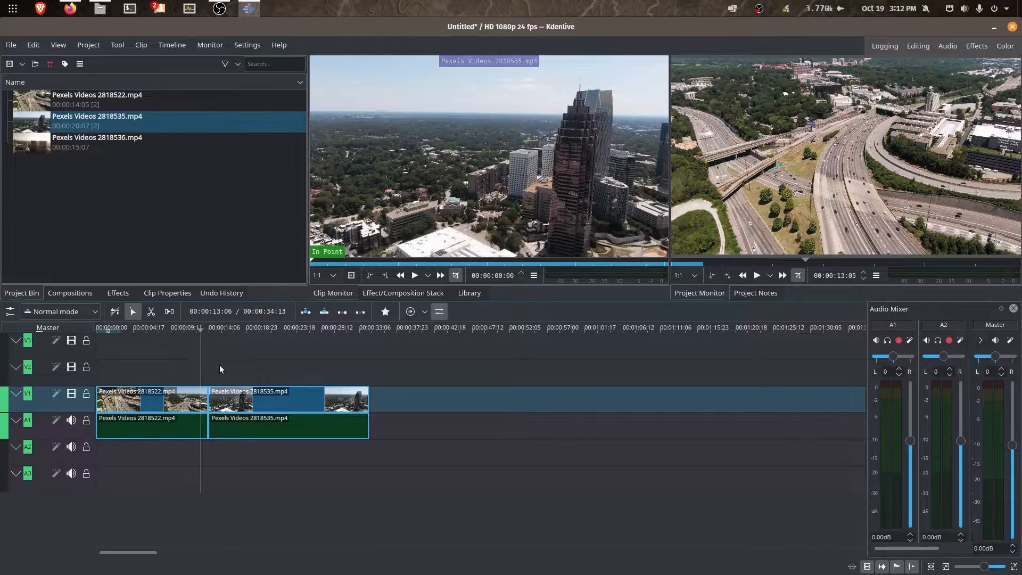
{"action": "left_click", "coordinate": [756, 275]}
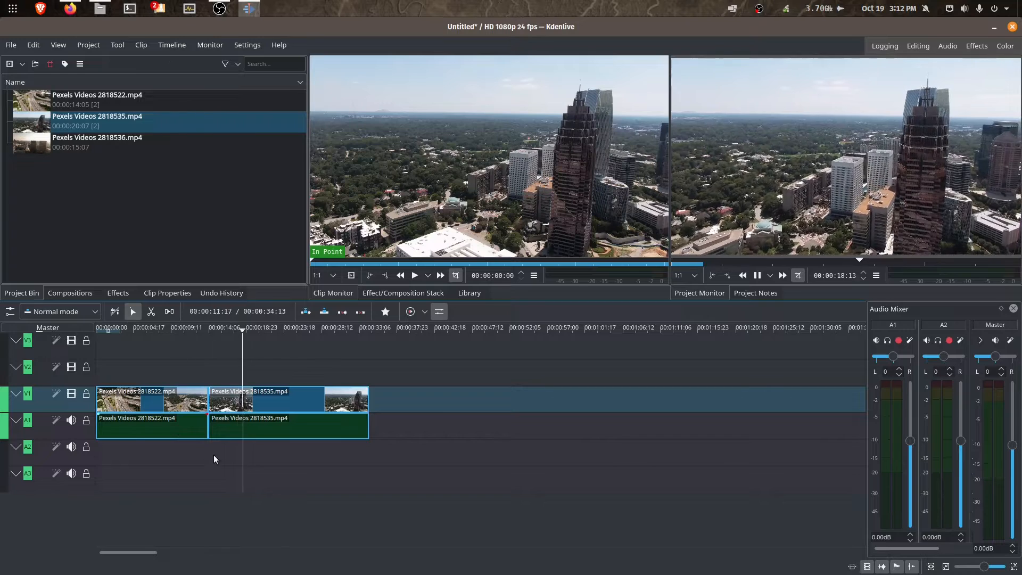
{"action": "left_click", "coordinate": [756, 276]}
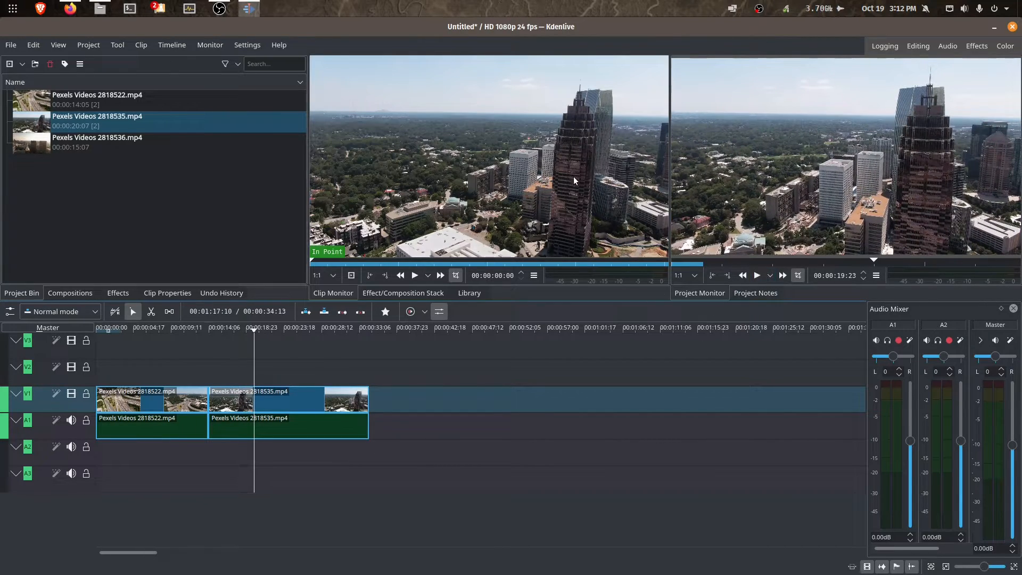
- Preview clips 2818522, 2818535 and 2818536 one after another in the clip monitor
{"action": "left_click", "coordinate": [145, 106]}
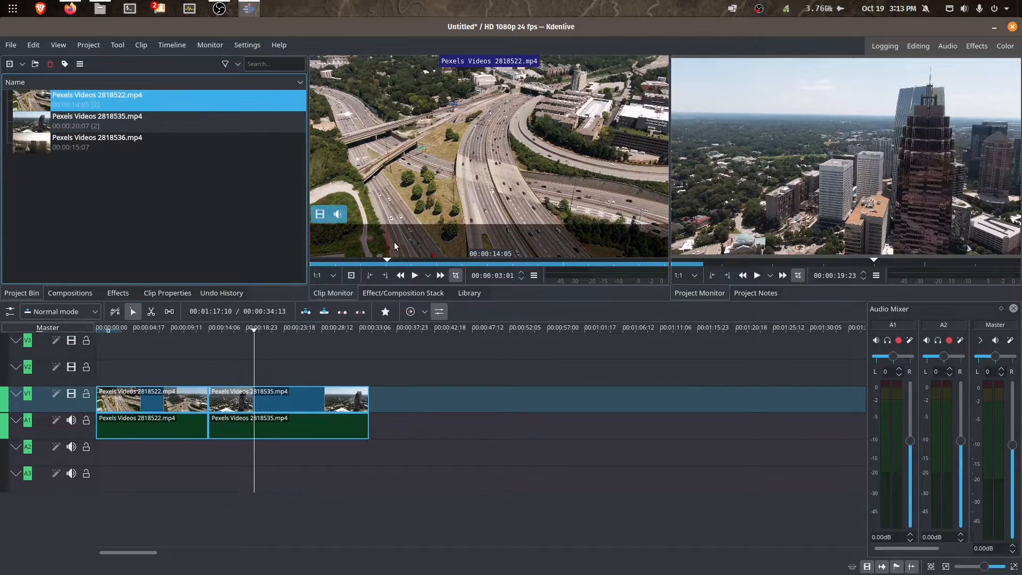
{"action": "left_click", "coordinate": [414, 275]}
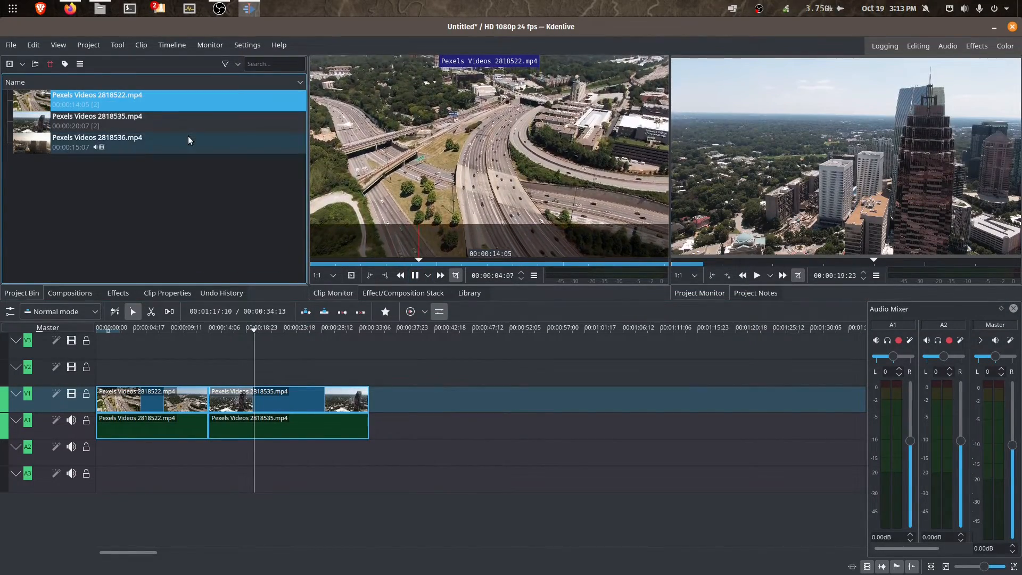
{"action": "key", "text": "space"}
{"action": "left_click", "coordinate": [200, 124]}
{"action": "left_click", "coordinate": [414, 275]}
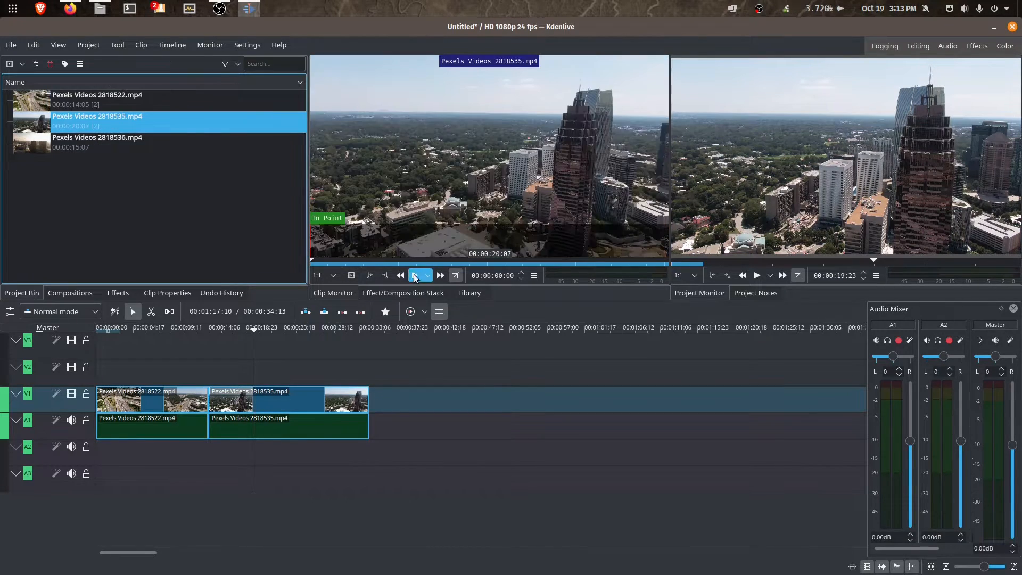
{"action": "left_click", "coordinate": [414, 273]}
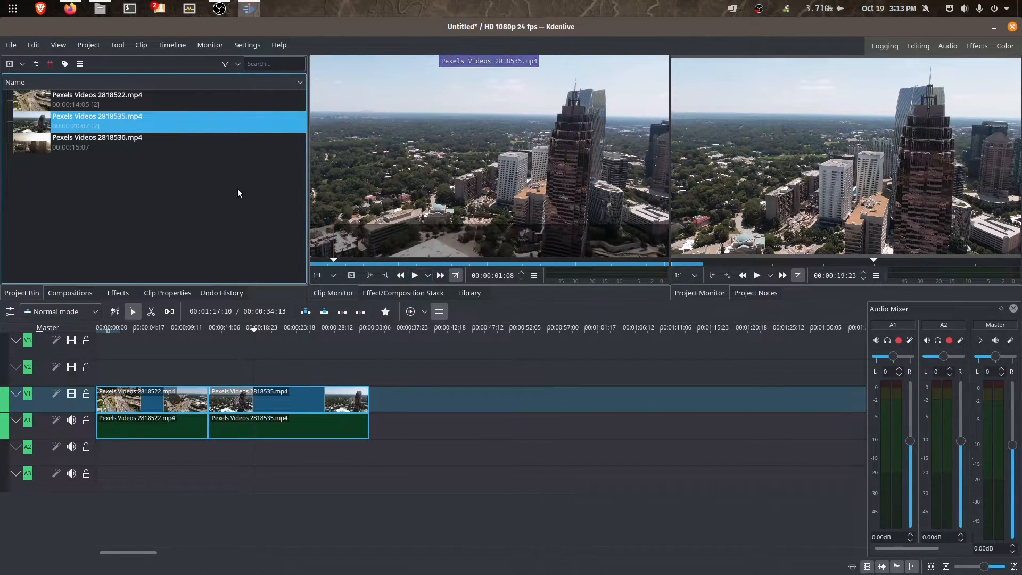
{"action": "left_click", "coordinate": [208, 145]}
{"action": "left_click", "coordinate": [436, 163]}
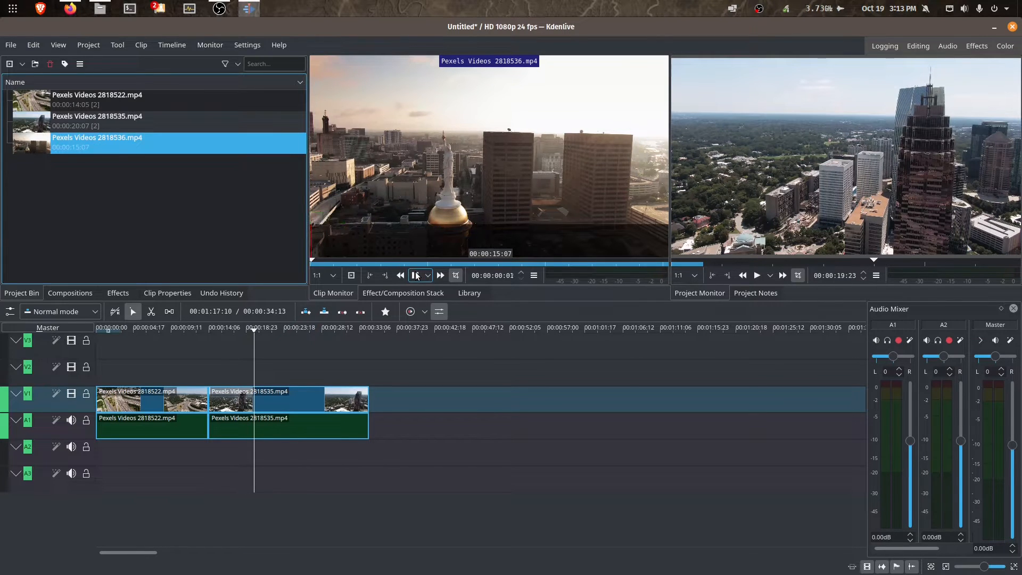
{"action": "left_click", "coordinate": [416, 275]}
- Move 2818535 up to V2/A2 overlapping 2818522's end, play the timeline, and show the Effects list
{"action": "left_click_drag", "start_coordinate": [283, 399], "coordinate": [258, 369]}
{"action": "left_click", "coordinate": [168, 349]}
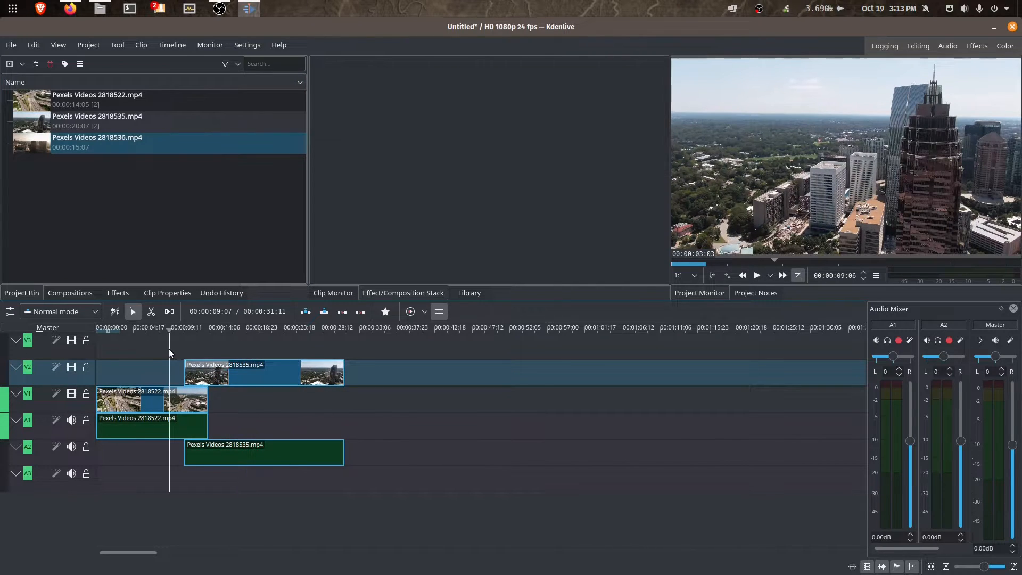
{"action": "left_click", "coordinate": [757, 275]}
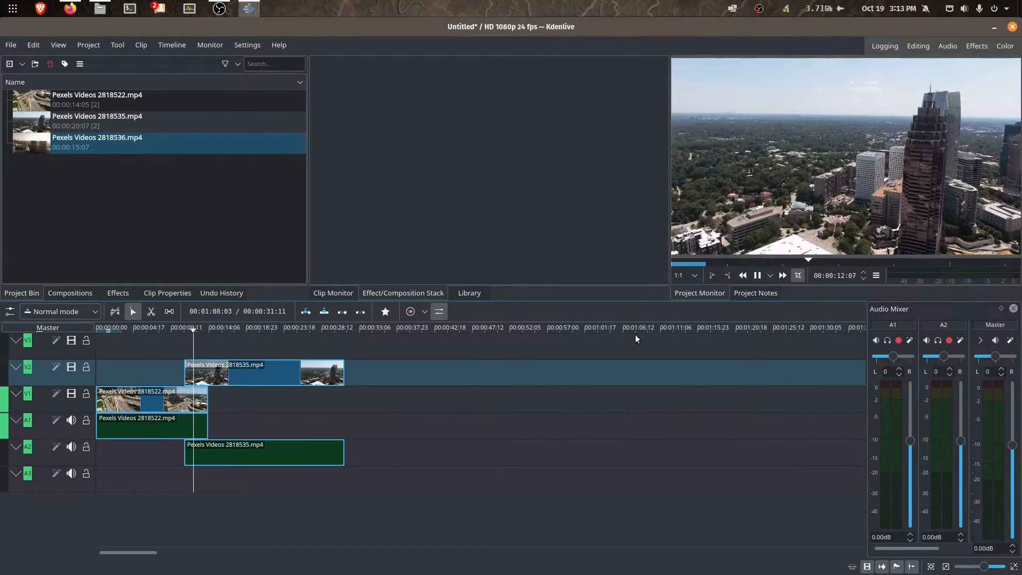
{"action": "left_click", "coordinate": [757, 275]}
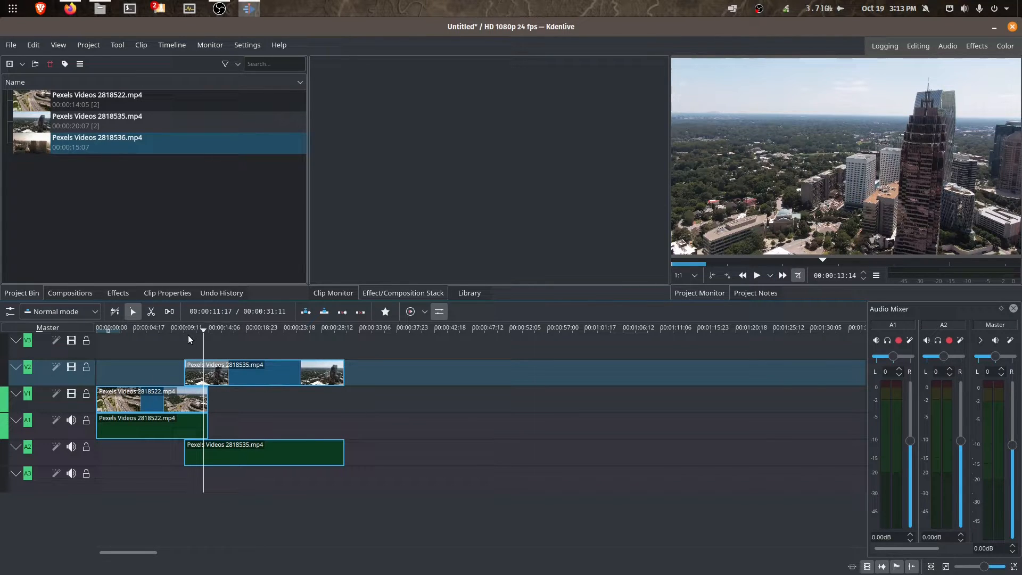
{"action": "left_click", "coordinate": [113, 294]}
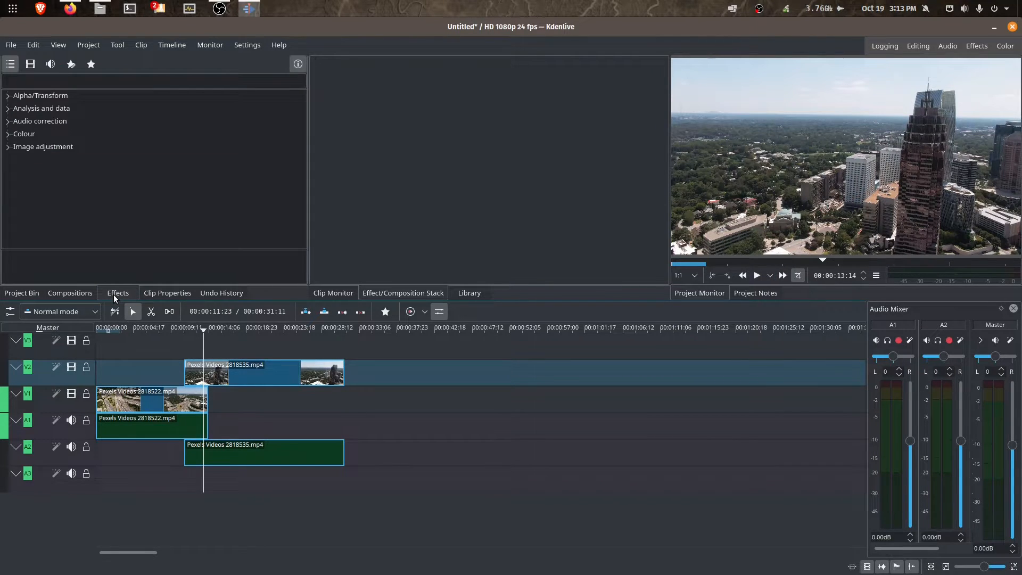
- Return 2818535 to V1/A1 after 2818522 and apply Volume (keyframable) to 2818522's audio
{"action": "left_click_drag", "start_coordinate": [229, 376], "coordinate": [254, 397]}
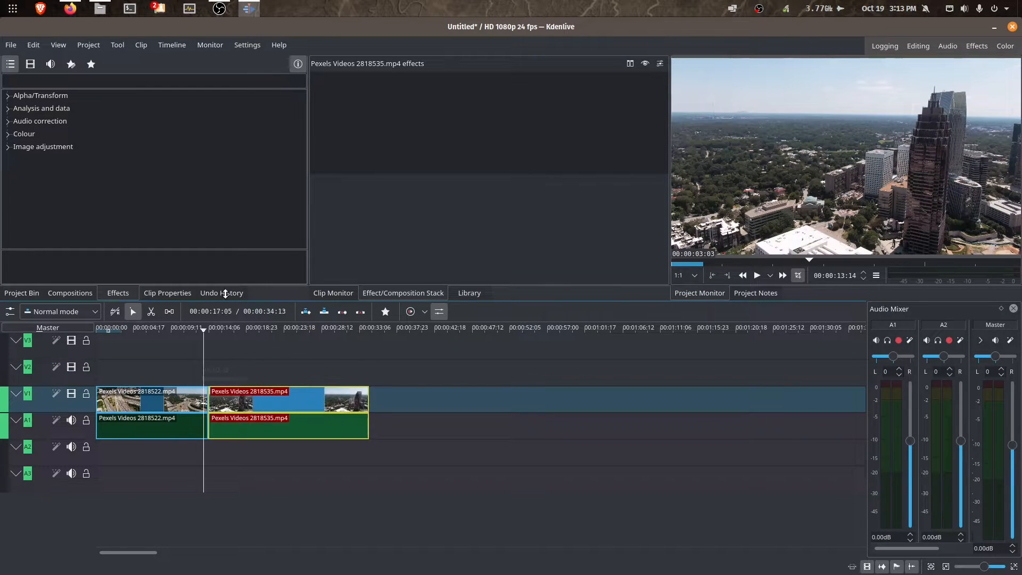
{"action": "left_click", "coordinate": [129, 81]}
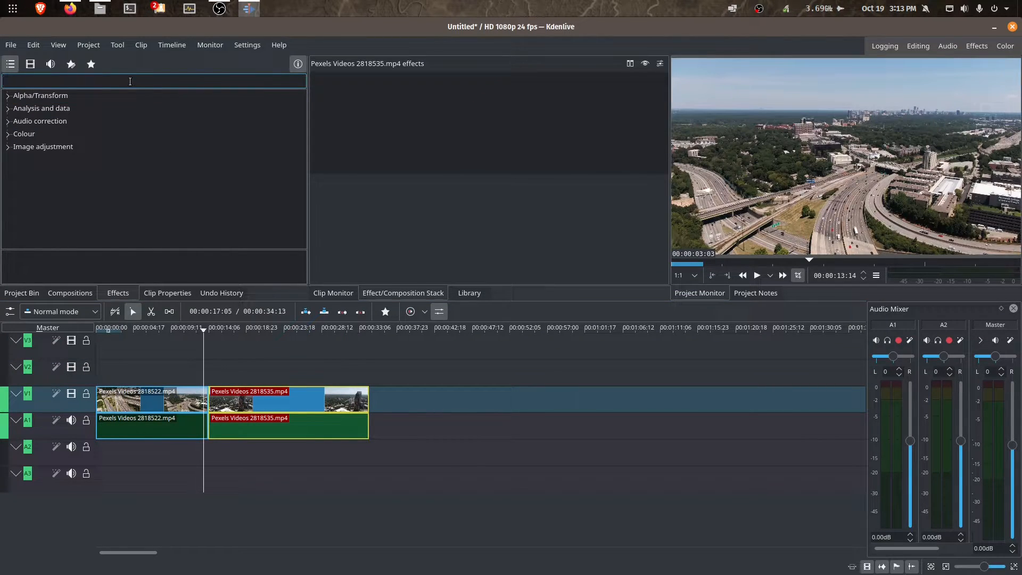
{"action": "type", "text": "volum"}
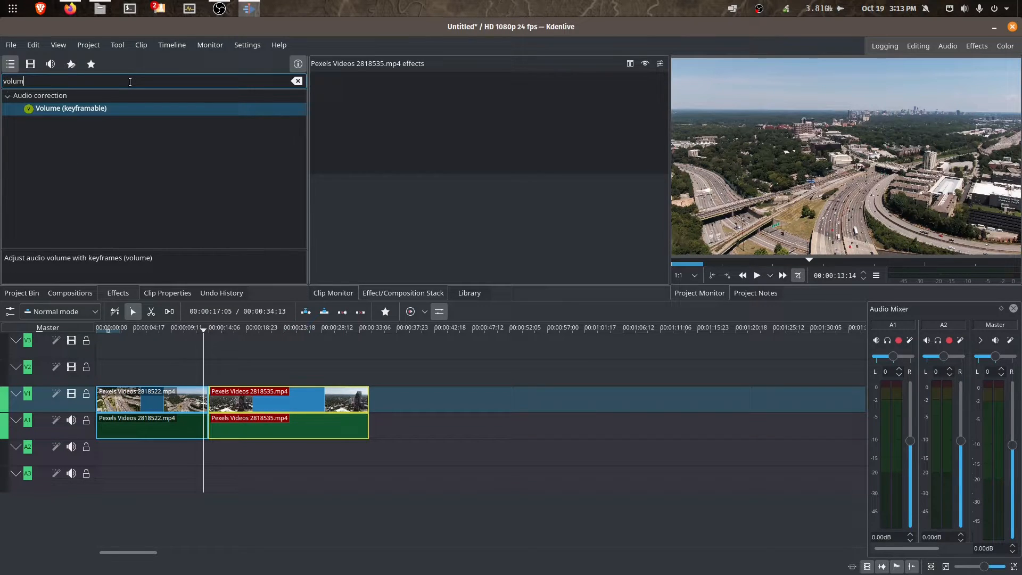
{"action": "left_click_drag", "start_coordinate": [108, 111], "coordinate": [127, 424]}
{"action": "left_click", "coordinate": [90, 84]}
{"action": "double_click", "coordinate": [90, 84]}
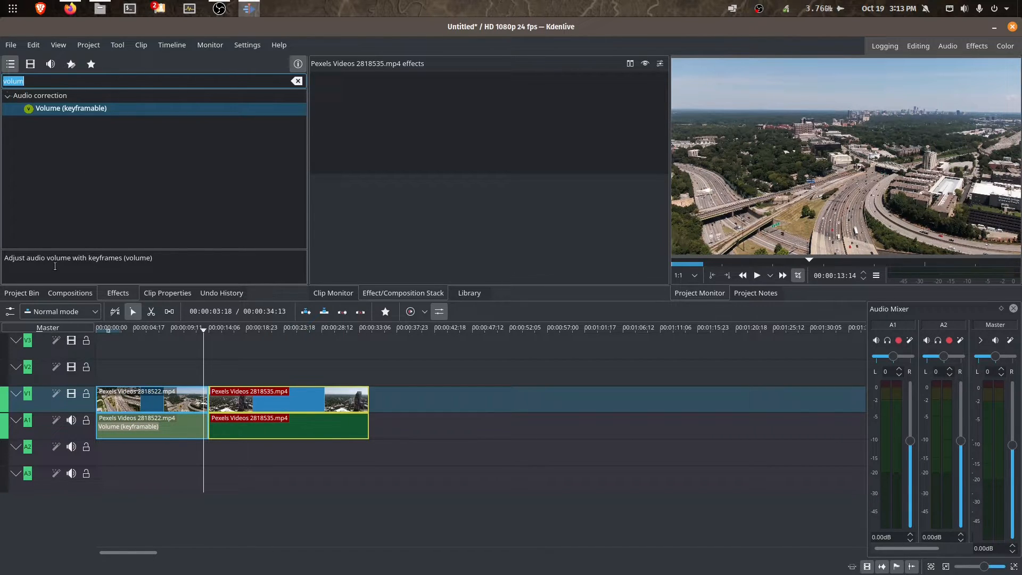
{"action": "left_click", "coordinate": [27, 293]}
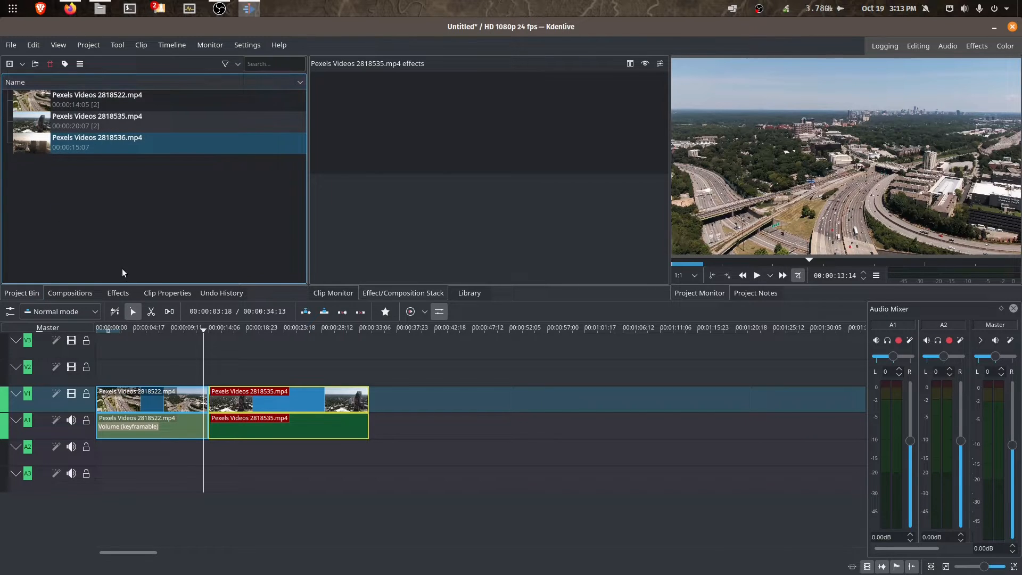
- Search effects for 'col' and drop Technicolor onto the 2818535 timeline clip
{"action": "left_click", "coordinate": [117, 293]}
{"action": "type", "text": "colo"}
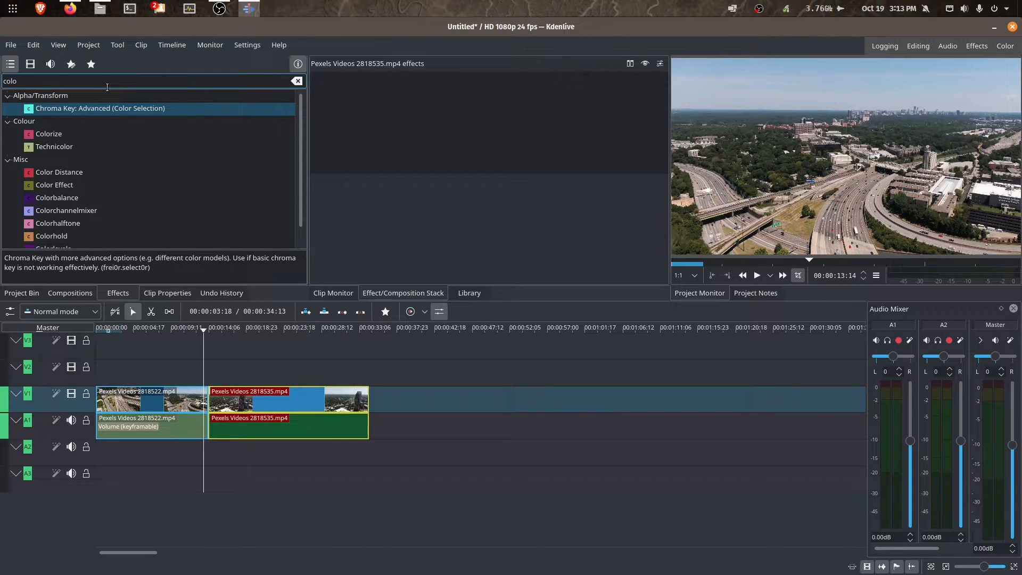
{"action": "left_click", "coordinate": [54, 148]}
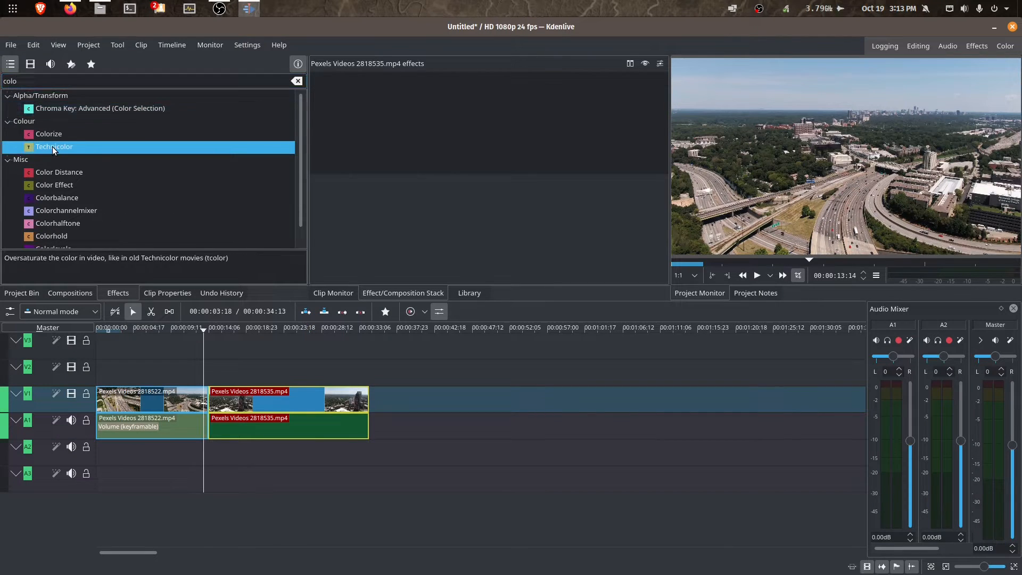
{"action": "left_click_drag", "start_coordinate": [86, 162], "coordinate": [237, 403]}
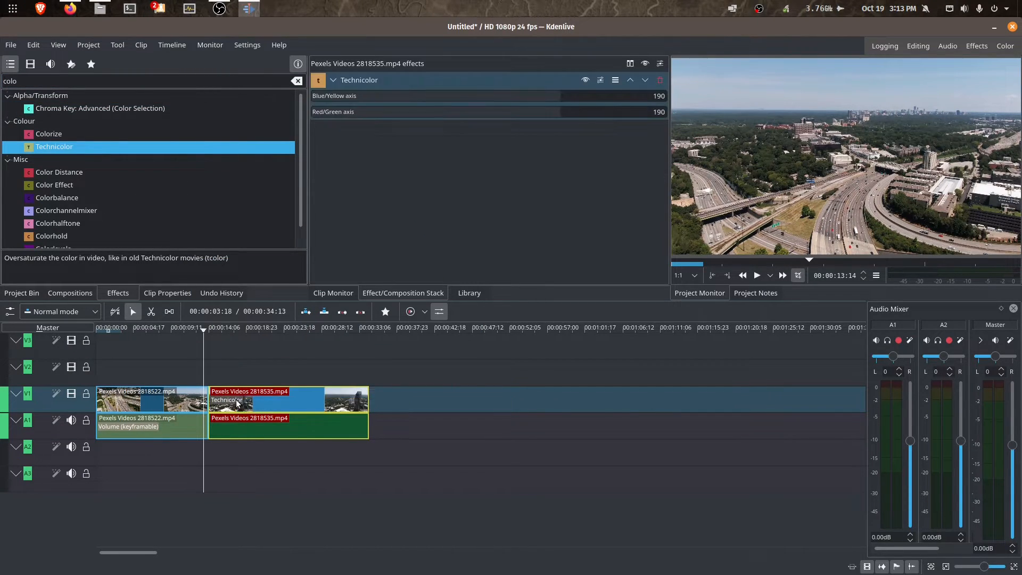
- Inspect the Technicolor clip in the monitor, toggling the effect off and back on
{"action": "left_click", "coordinate": [174, 372]}
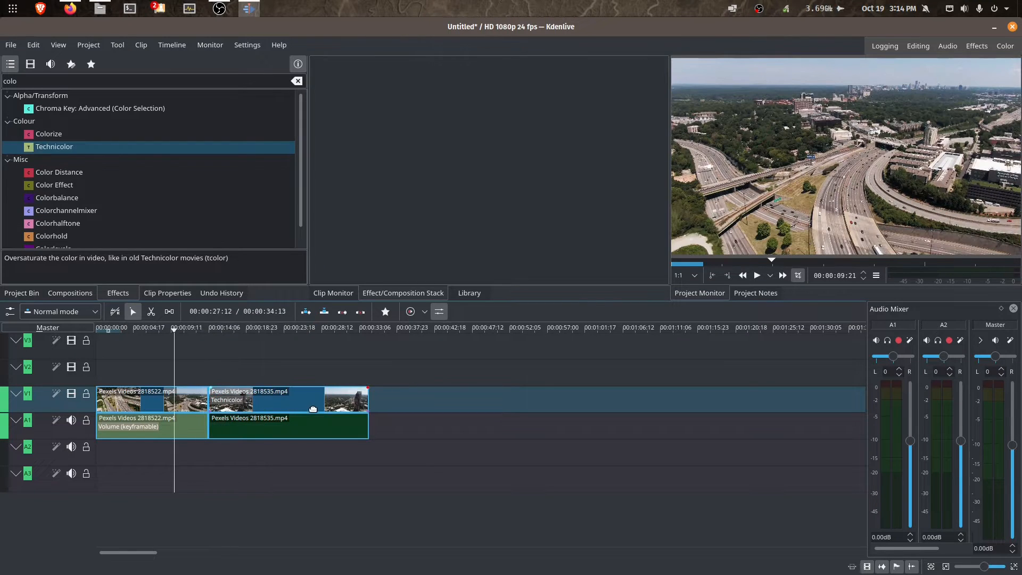
{"action": "left_click", "coordinate": [313, 409]}
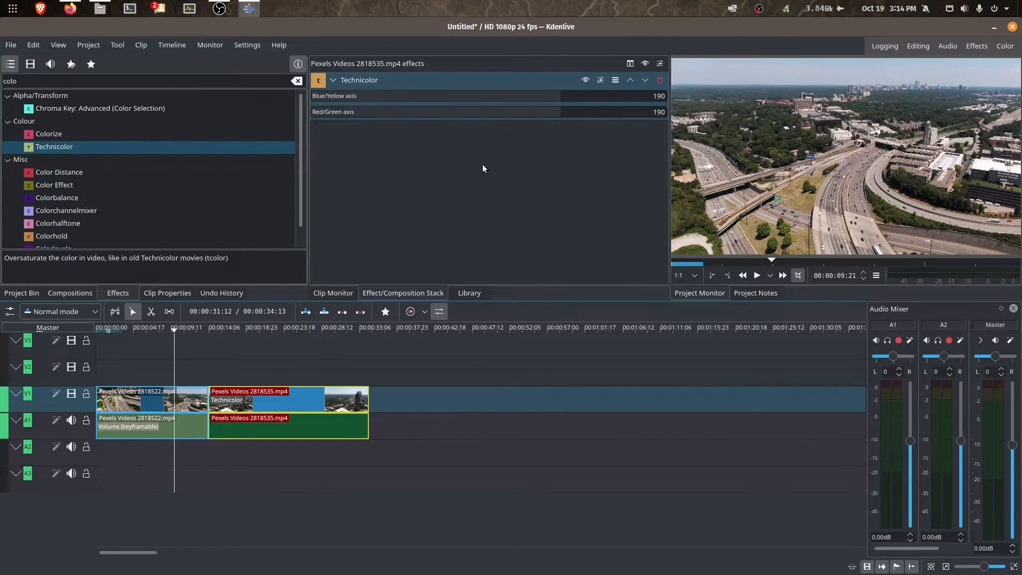
{"action": "left_click", "coordinate": [296, 369]}
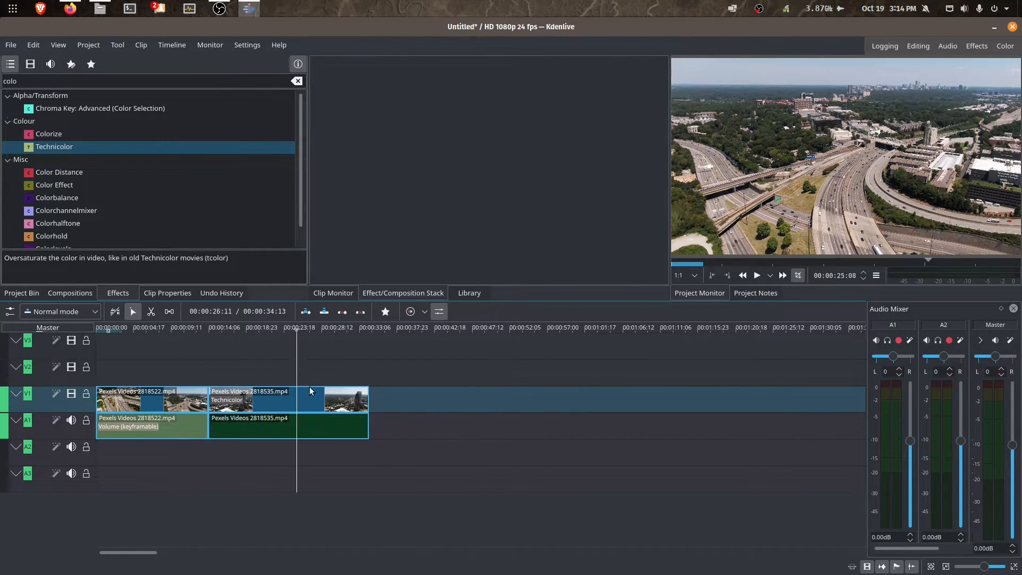
{"action": "left_click", "coordinate": [318, 407]}
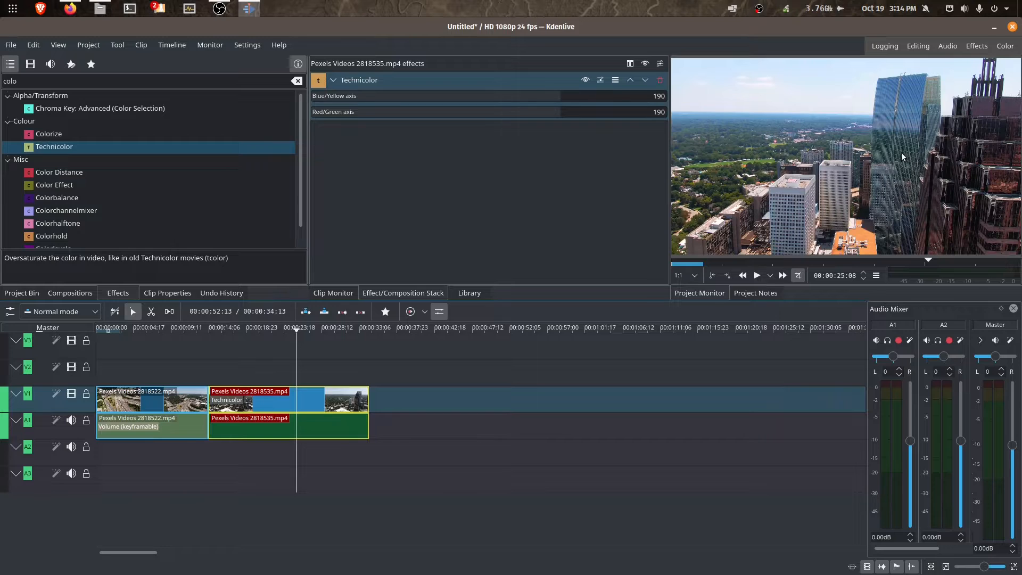
{"action": "left_click", "coordinate": [585, 80]}
{"action": "left_click", "coordinate": [586, 82]}
- Select the first clip's video and audio to inspect its effects, including Volume
{"action": "left_click", "coordinate": [171, 360]}
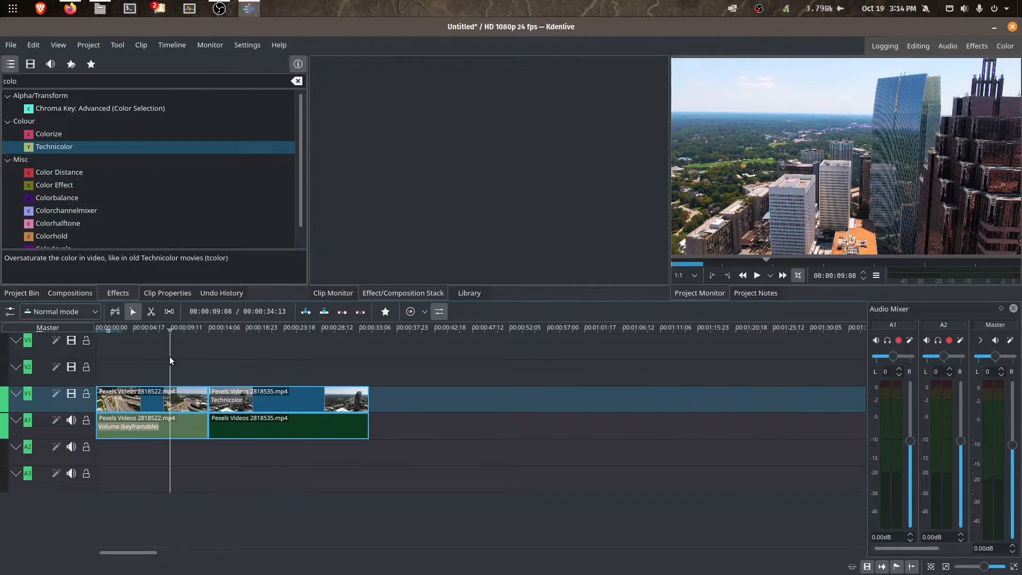
{"action": "left_click", "coordinate": [153, 389]}
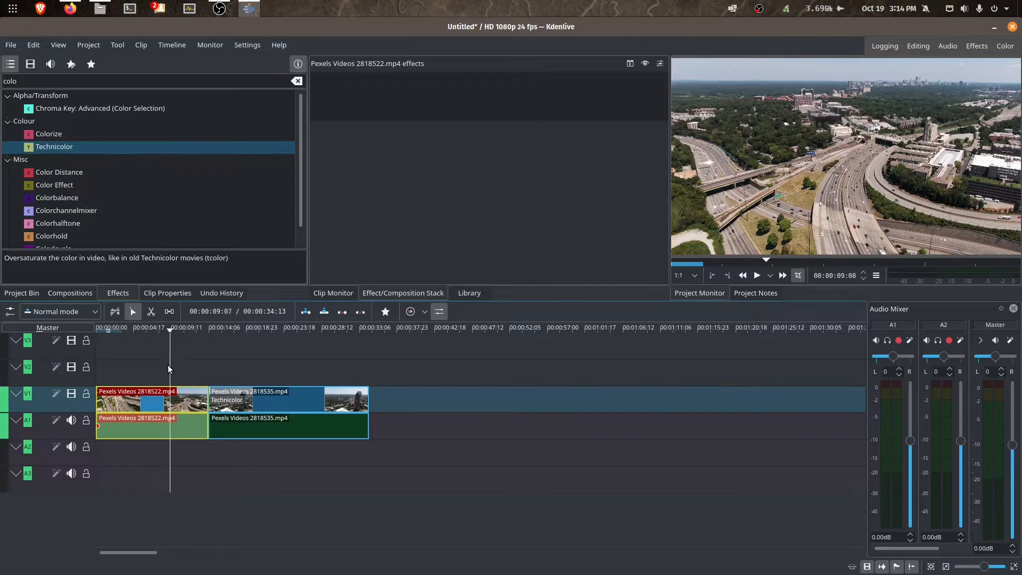
{"action": "left_click", "coordinate": [154, 364]}
{"action": "left_click", "coordinate": [151, 365]}
{"action": "left_click", "coordinate": [177, 397]}
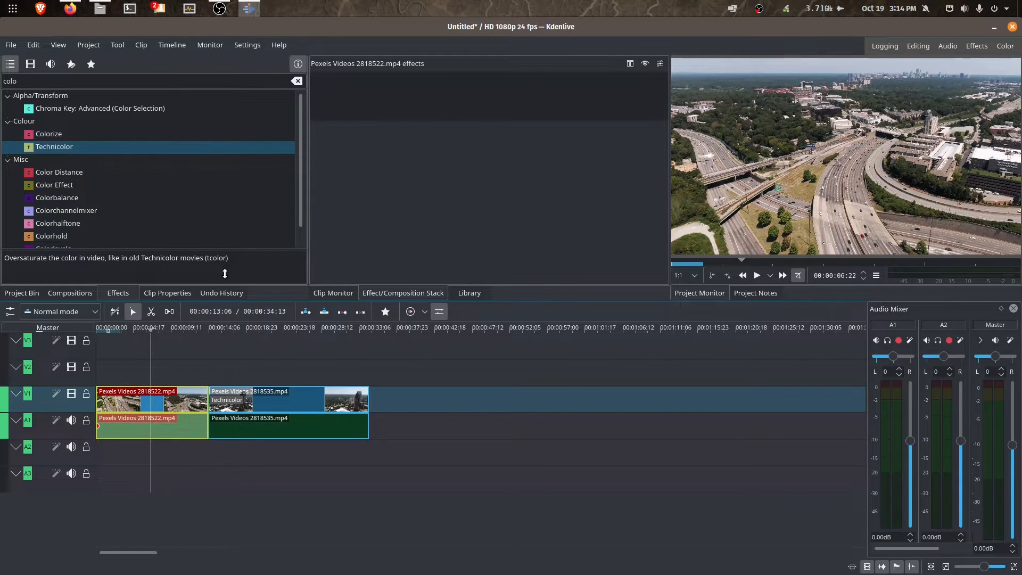
{"action": "left_click", "coordinate": [173, 418]}
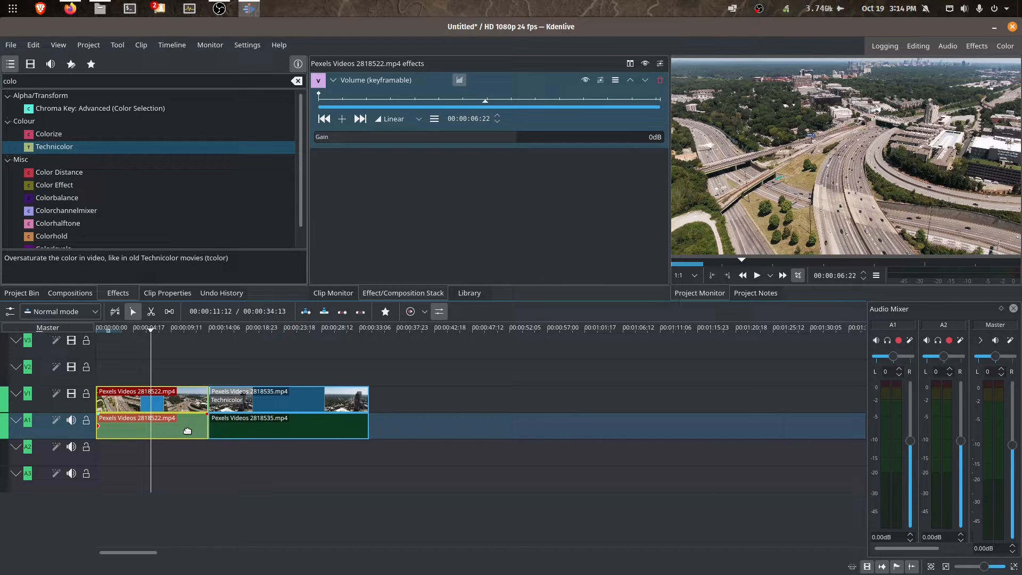
- Drag 2818536.mp4 from the bin onto V1/A1 right after the Technicolor clip
{"action": "left_click", "coordinate": [25, 295]}
{"action": "mouse_move", "coordinate": [142, 145]}
{"action": "left_click_drag", "start_coordinate": [132, 140], "coordinate": [392, 403]}
{"action": "left_click_drag", "start_coordinate": [459, 400], "coordinate": [425, 409]}
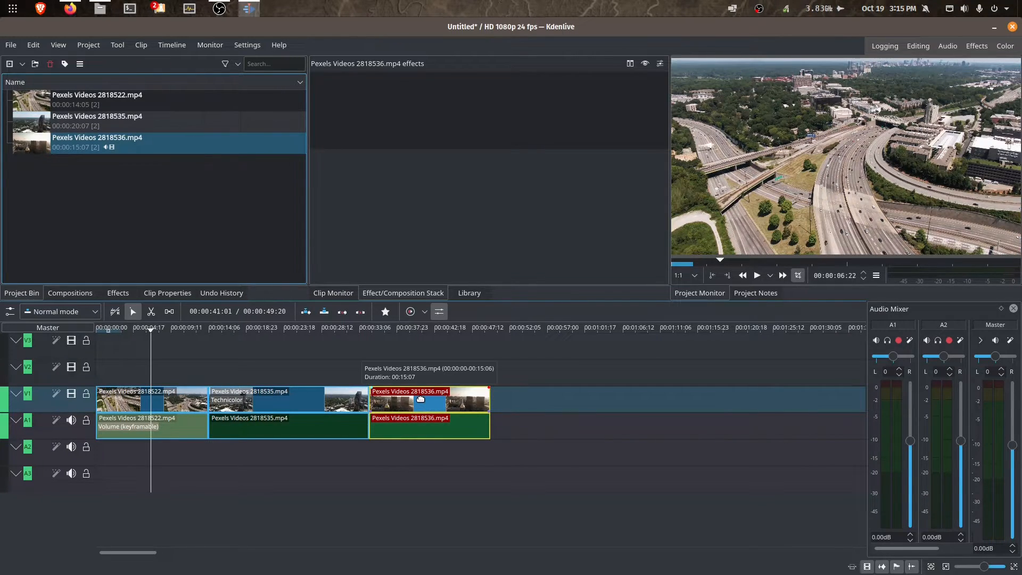
{"action": "left_click_drag", "start_coordinate": [418, 398], "coordinate": [417, 383]}
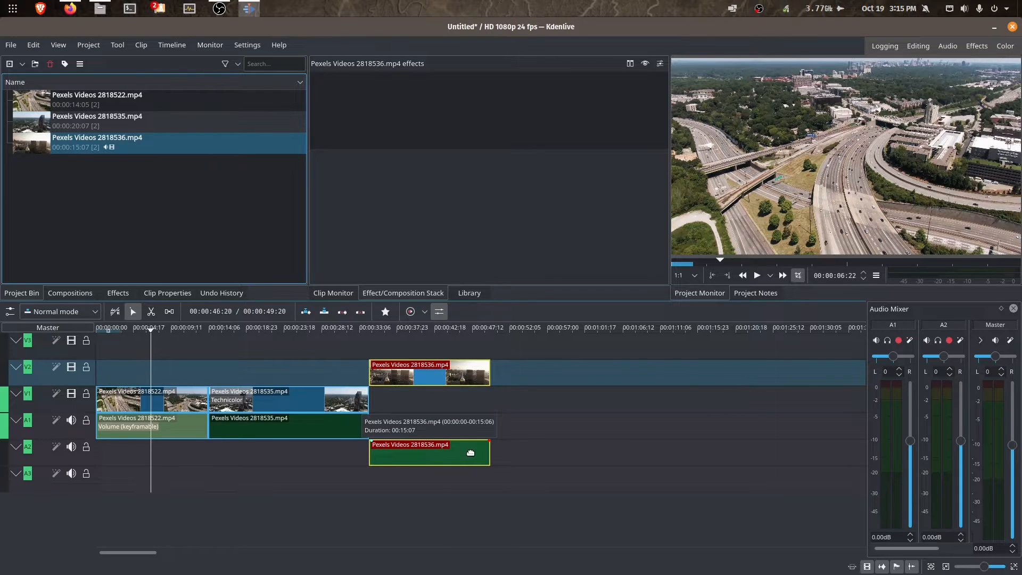
{"action": "left_click_drag", "start_coordinate": [415, 374], "coordinate": [414, 362]}
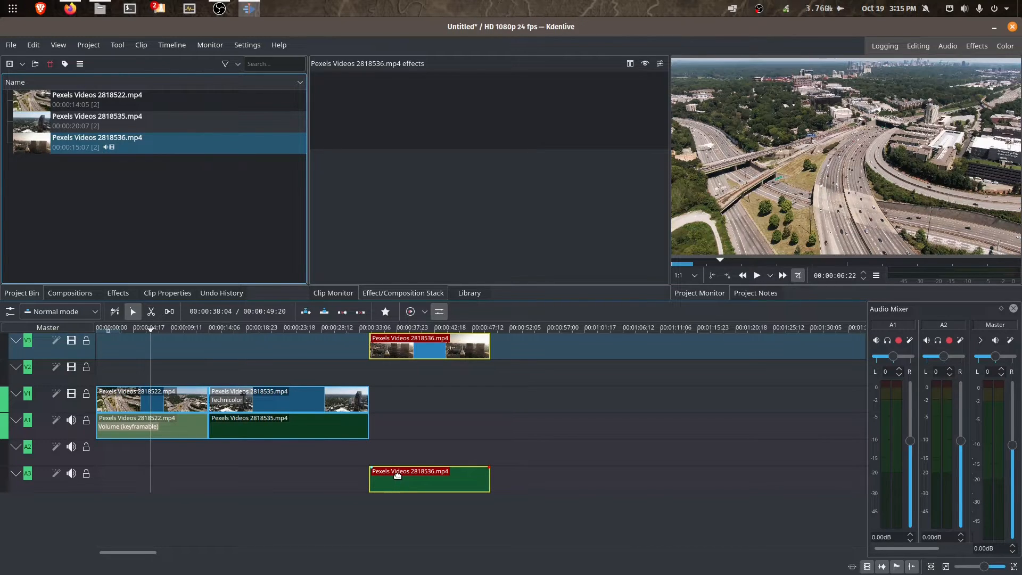
{"action": "left_click", "coordinate": [284, 395]}
{"action": "mouse_move", "coordinate": [284, 395]}
{"action": "left_mouse_down"}
{"action": "mouse_move", "coordinate": [286, 417]}
{"action": "mouse_move", "coordinate": [288, 357]}
{"action": "mouse_move", "coordinate": [287, 398]}
{"action": "left_mouse_up"}
{"action": "left_click_drag", "start_coordinate": [399, 349], "coordinate": [397, 400]}
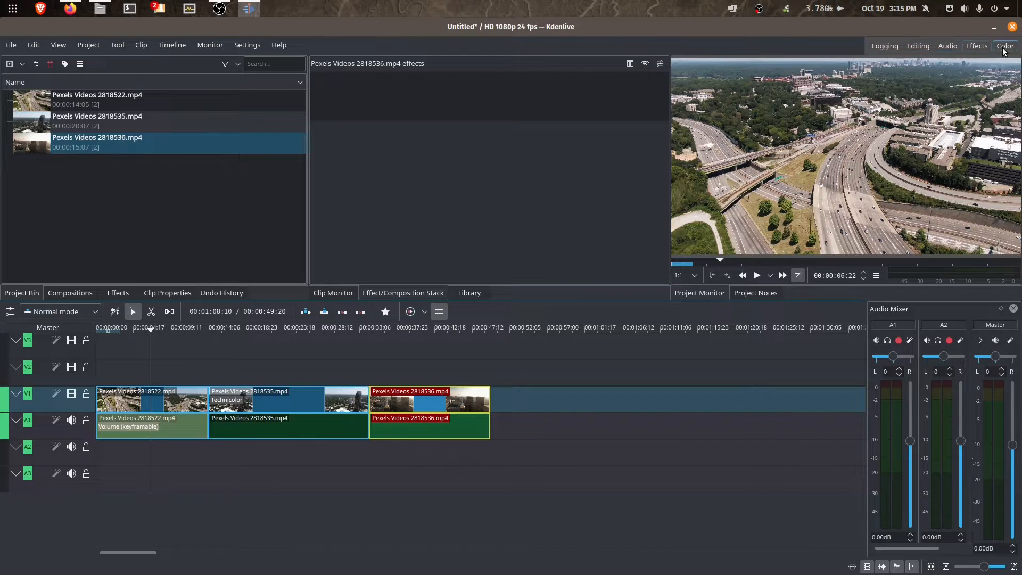
- In the Logging workspace, mark a zone on clip 2818522 from about 00:00:05:00 to 00:00:09:00
{"action": "left_click", "coordinate": [885, 46]}
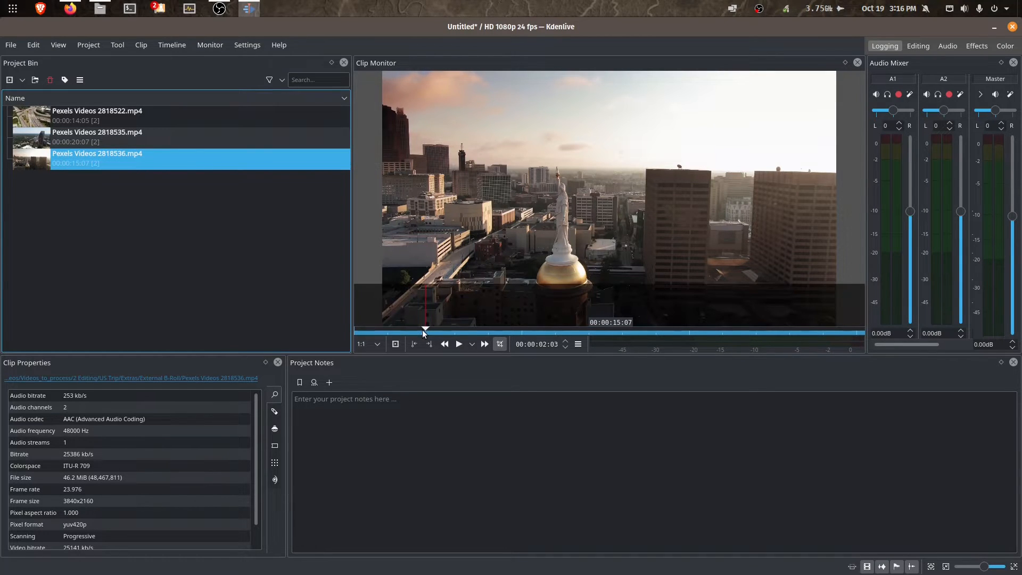
{"action": "left_click_drag", "start_coordinate": [427, 329], "coordinate": [599, 331]}
{"action": "left_click", "coordinate": [133, 115]}
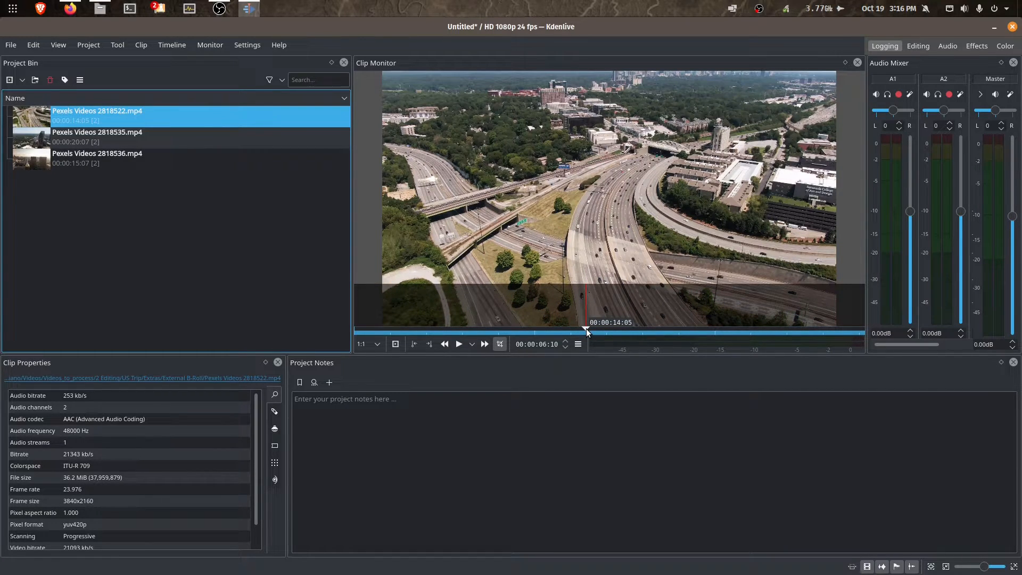
{"action": "left_click_drag", "start_coordinate": [586, 328], "coordinate": [538, 328]}
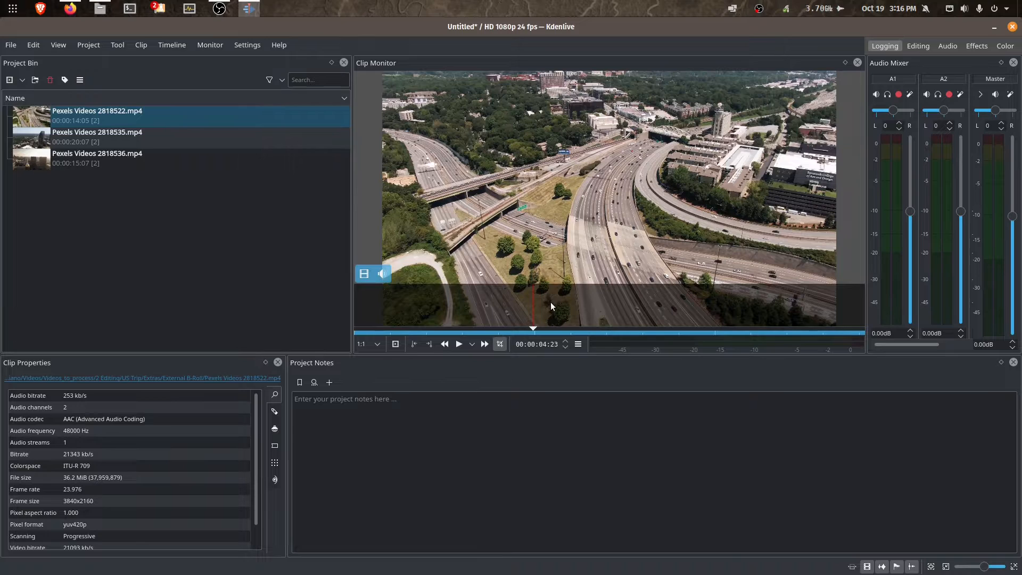
{"action": "left_click", "coordinate": [415, 344]}
{"action": "left_click_drag", "start_coordinate": [535, 328], "coordinate": [678, 333]}
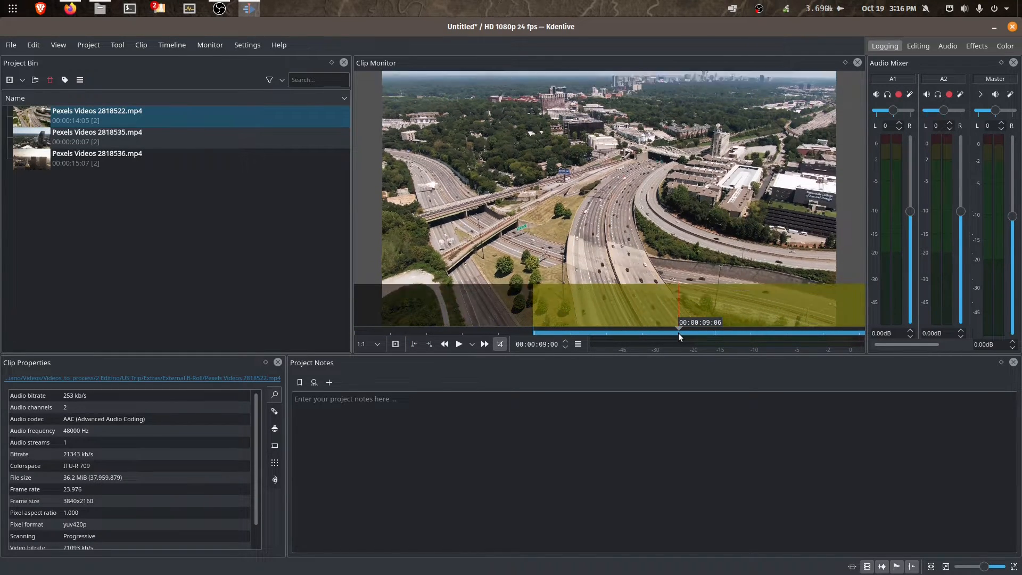
{"action": "left_click", "coordinate": [430, 344]}
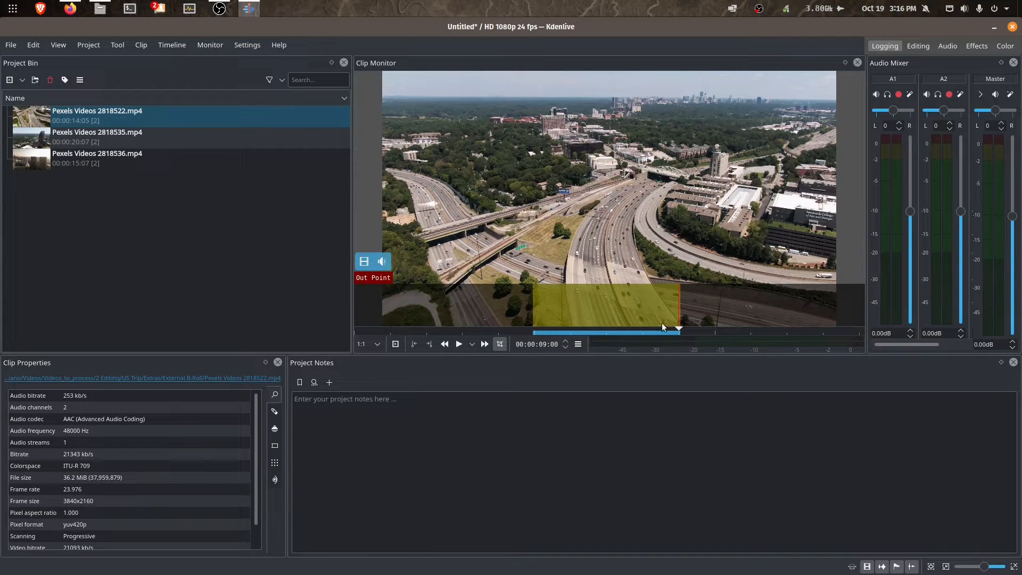
{"action": "left_click", "coordinate": [397, 401]}
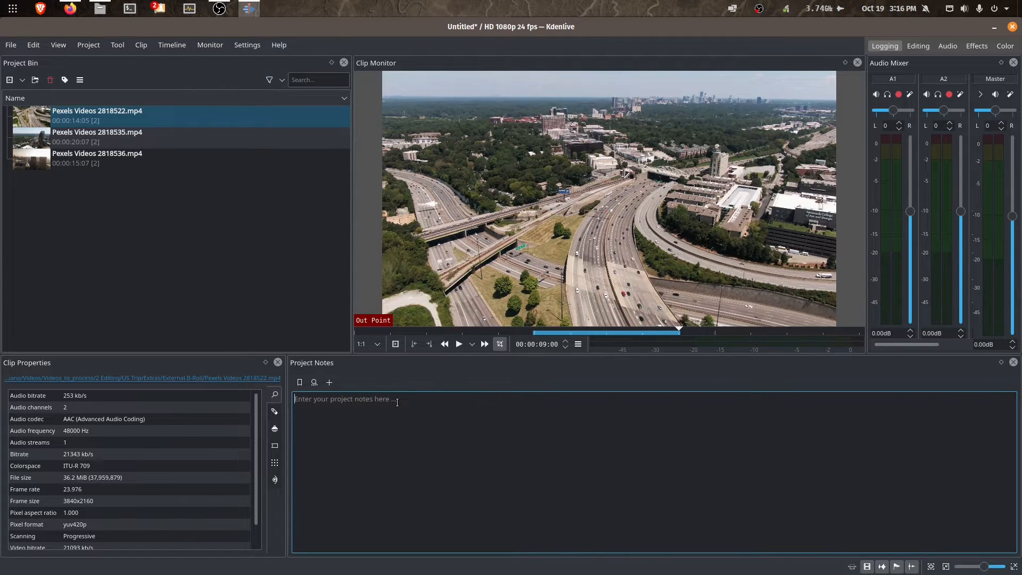
{"action": "scroll", "coordinate": [184, 419], "scroll_direction": "down", "scroll_amount": 2}
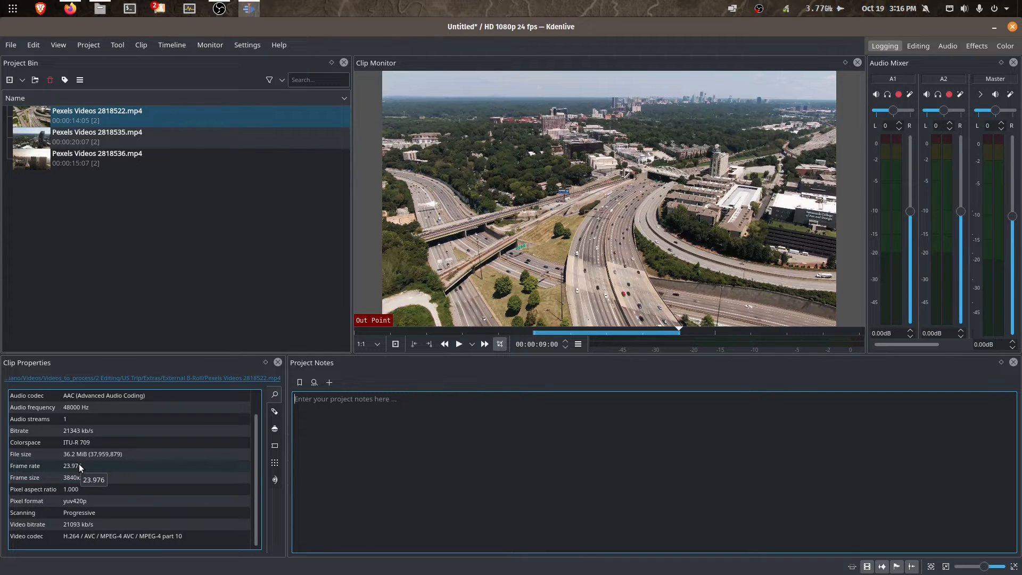
{"action": "scroll", "coordinate": [168, 512], "scroll_direction": "up", "scroll_amount": 1}
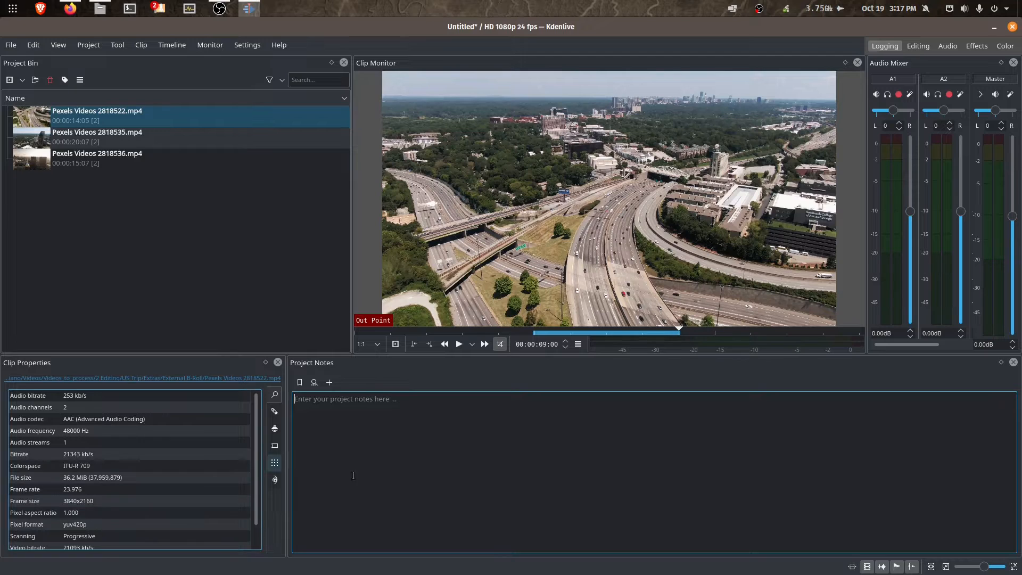
{"action": "mouse_move", "coordinate": [606, 277]}
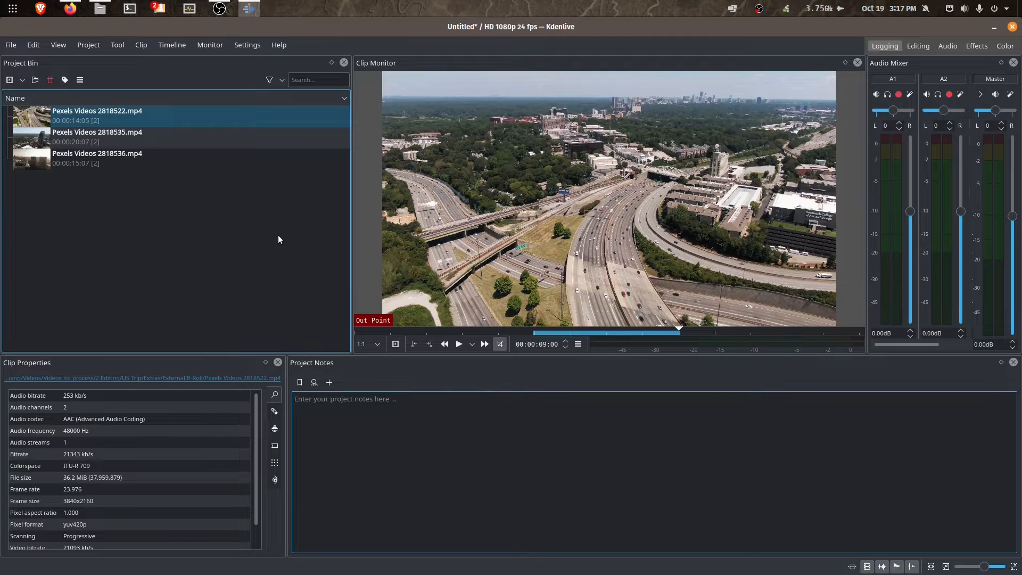
- Back in the Editing workspace, drop the 2818522 zone clip onto the timeline after a gap
{"action": "left_click", "coordinate": [919, 46]}
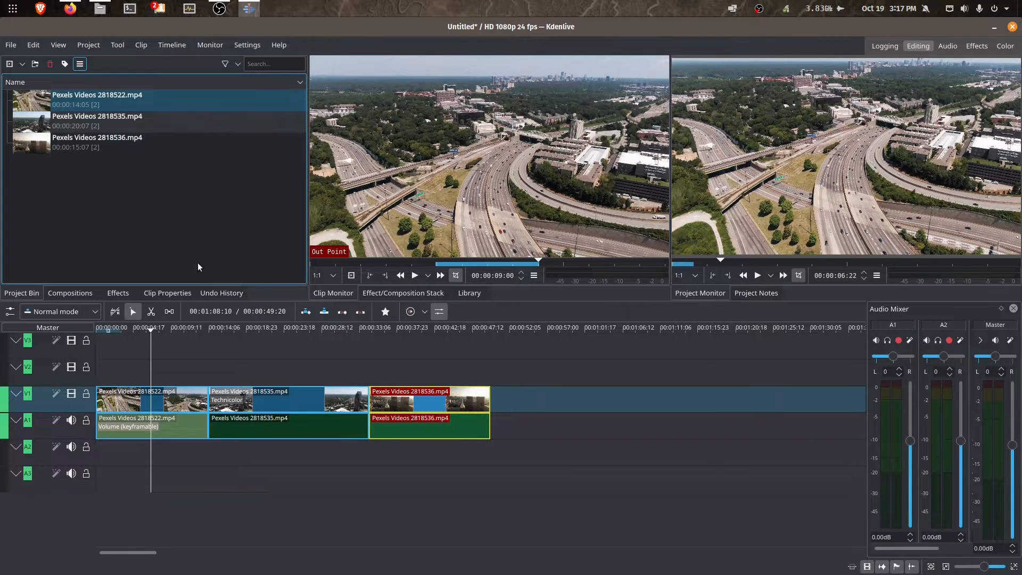
{"action": "left_click", "coordinate": [162, 100]}
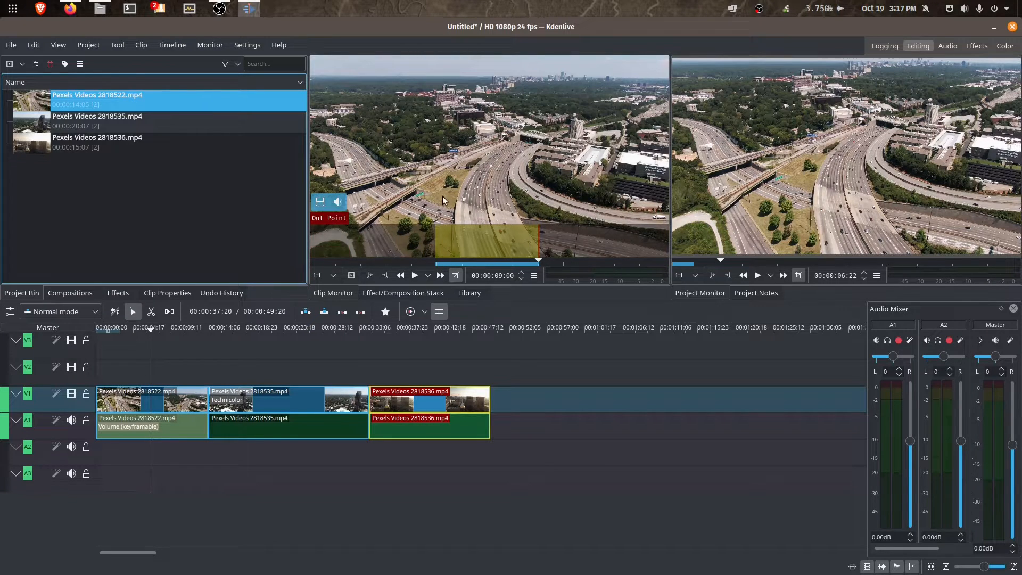
{"action": "left_click_drag", "start_coordinate": [512, 155], "coordinate": [539, 383]}
- Play the newly added clip twice, then reselect Pexels Videos 2818522.mp4 in the Project Bin
{"action": "left_click", "coordinate": [541, 378]}
{"action": "key", "text": "space"}
{"action": "left_click", "coordinate": [531, 367]}
{"action": "key", "text": "space"}
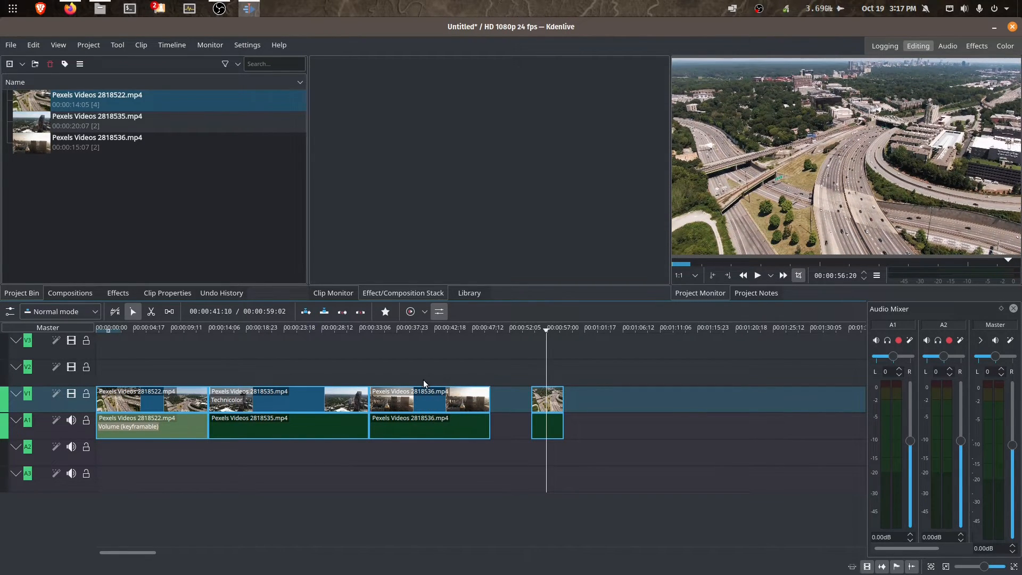
{"action": "left_click", "coordinate": [164, 102]}
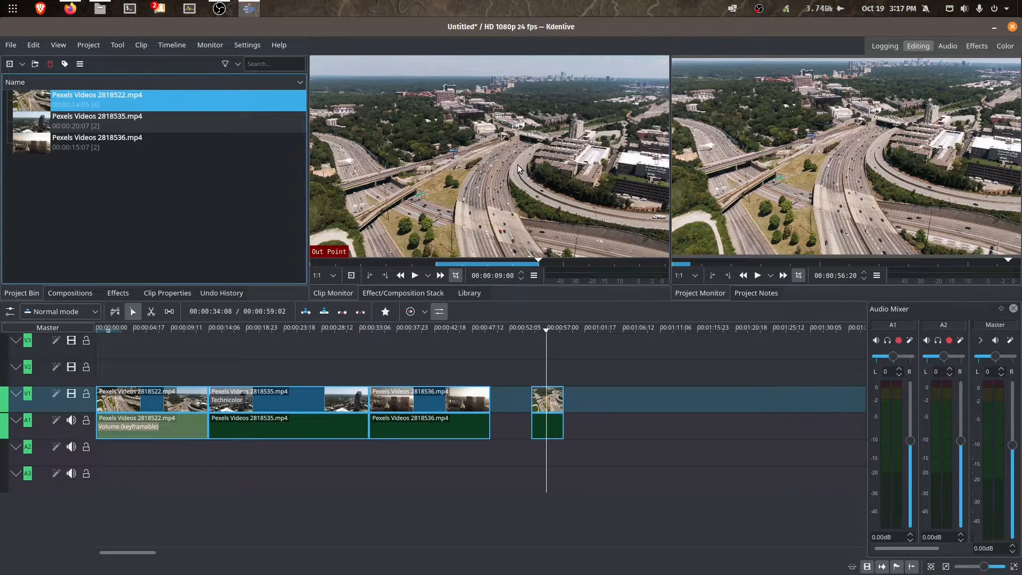
- Show the Audio workspace's mixer and spectrum with the playhead back at 00:00:44:18
{"action": "left_click", "coordinate": [945, 46]}
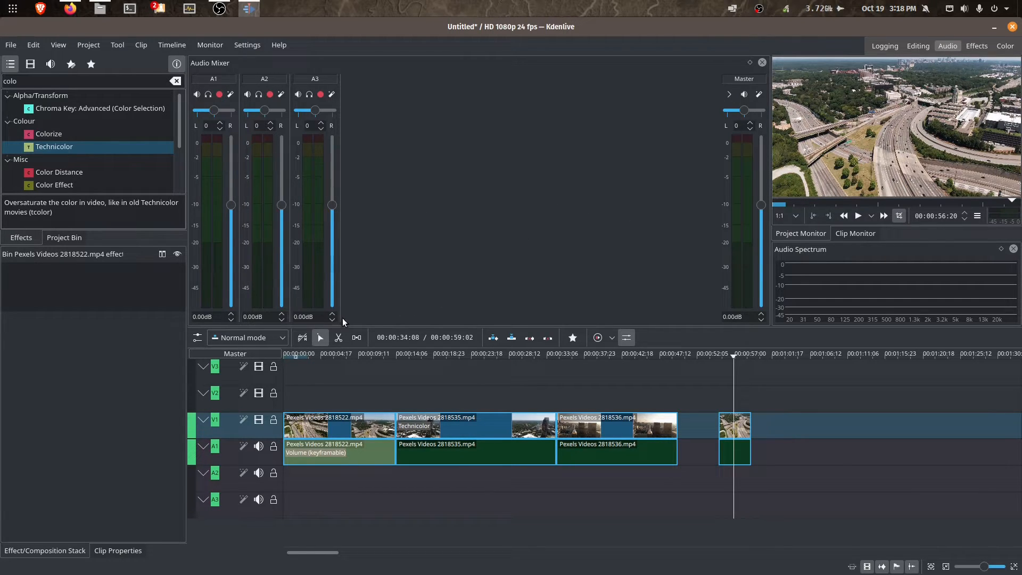
{"action": "left_click_drag", "start_coordinate": [732, 356], "coordinate": [638, 362]}
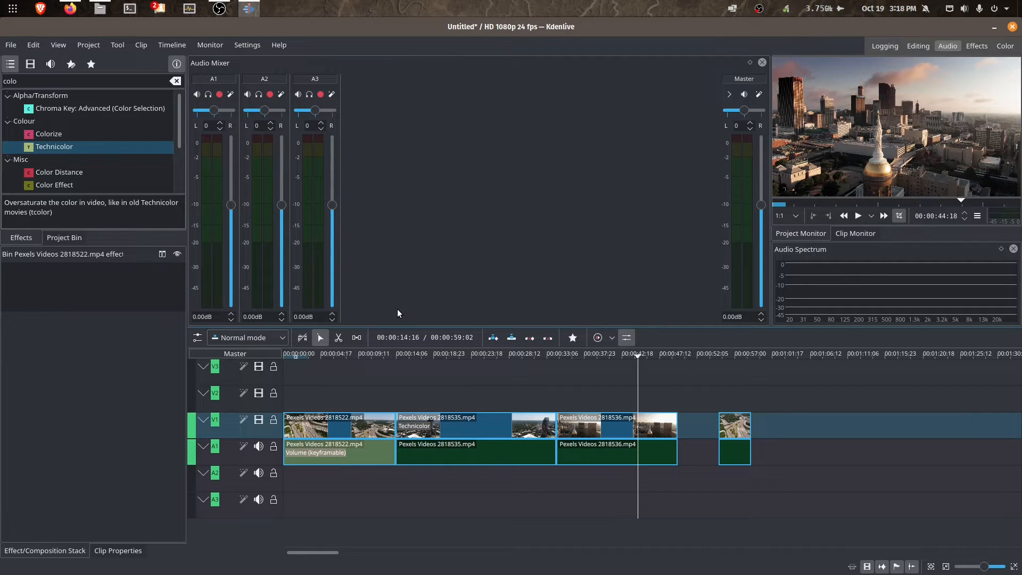
- In the Effects workspace, inspect the first clip's Volume and 2818535's Technicolor effects, then select the effects search text
{"action": "left_click", "coordinate": [968, 46]}
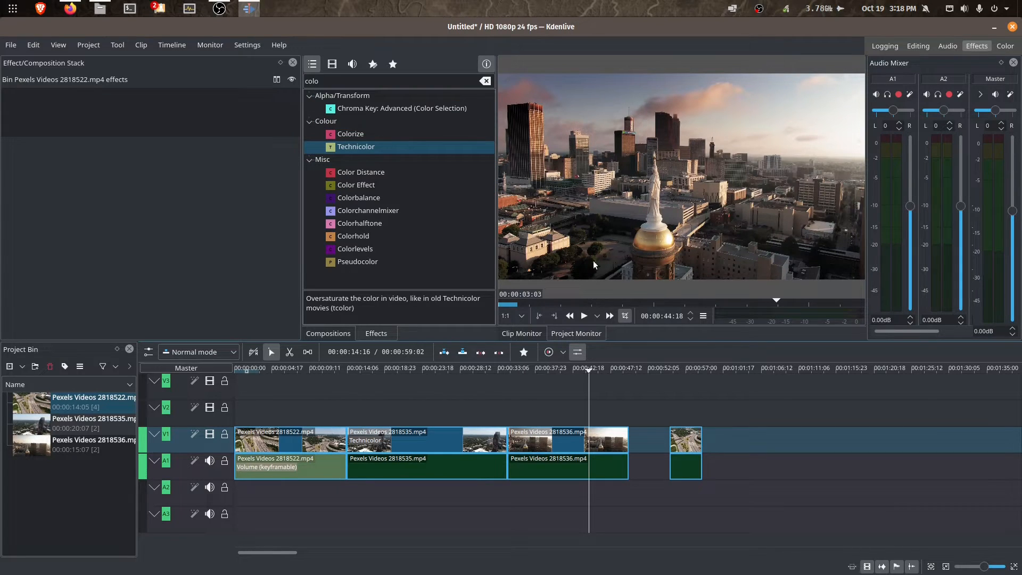
{"action": "left_click", "coordinate": [301, 389]}
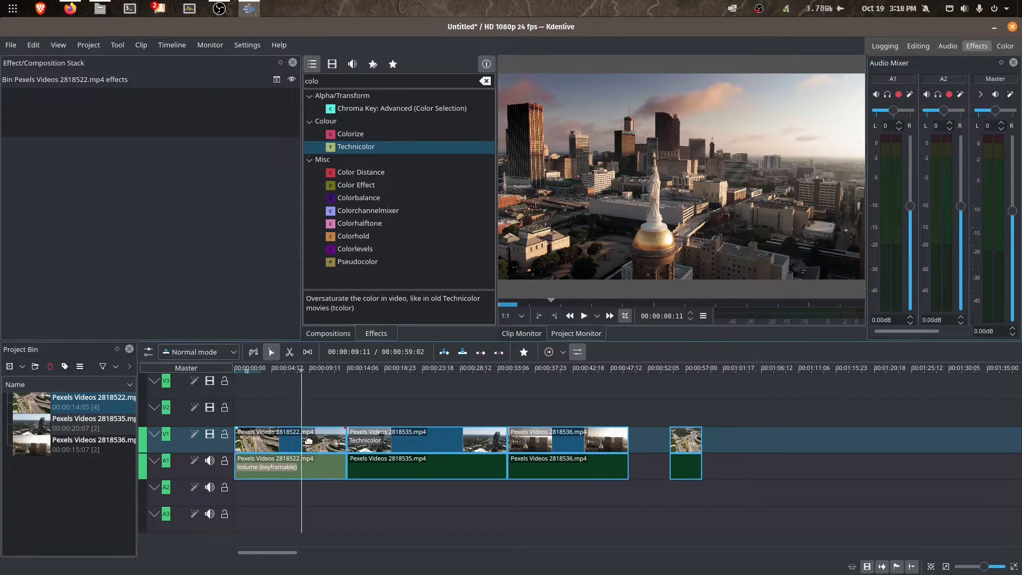
{"action": "left_click", "coordinate": [266, 432]}
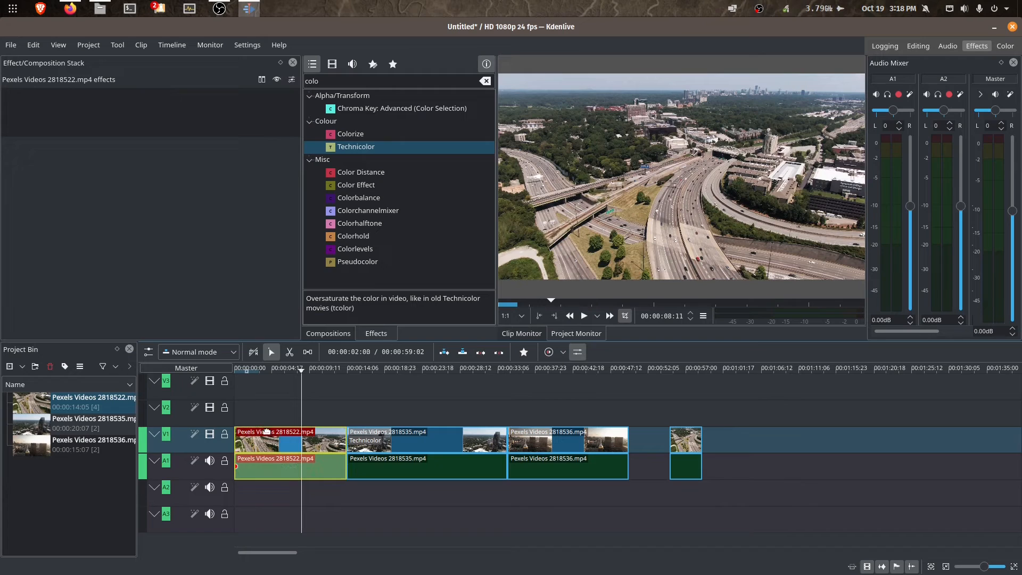
{"action": "left_click", "coordinate": [272, 467]}
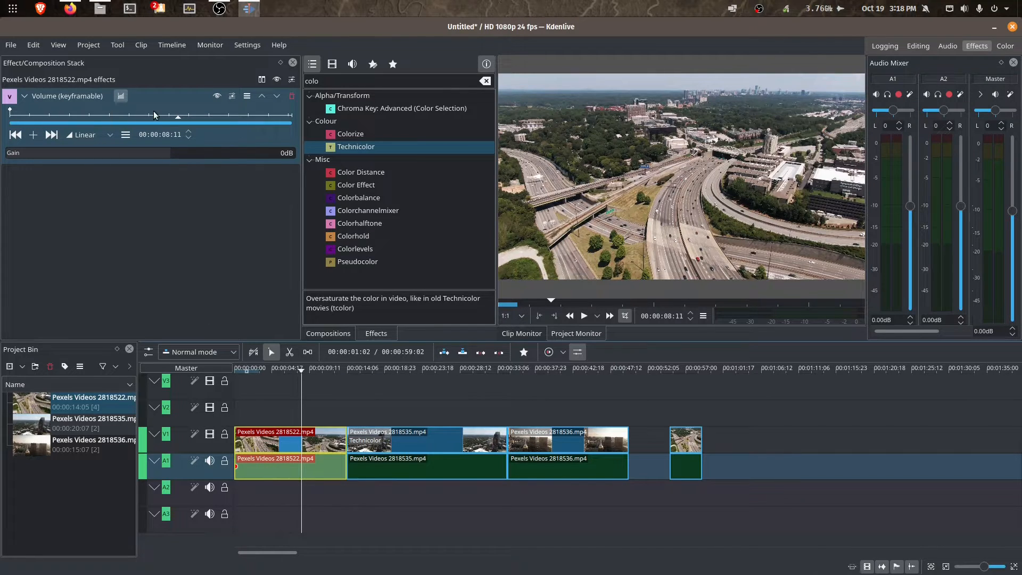
{"action": "left_click", "coordinate": [413, 440]}
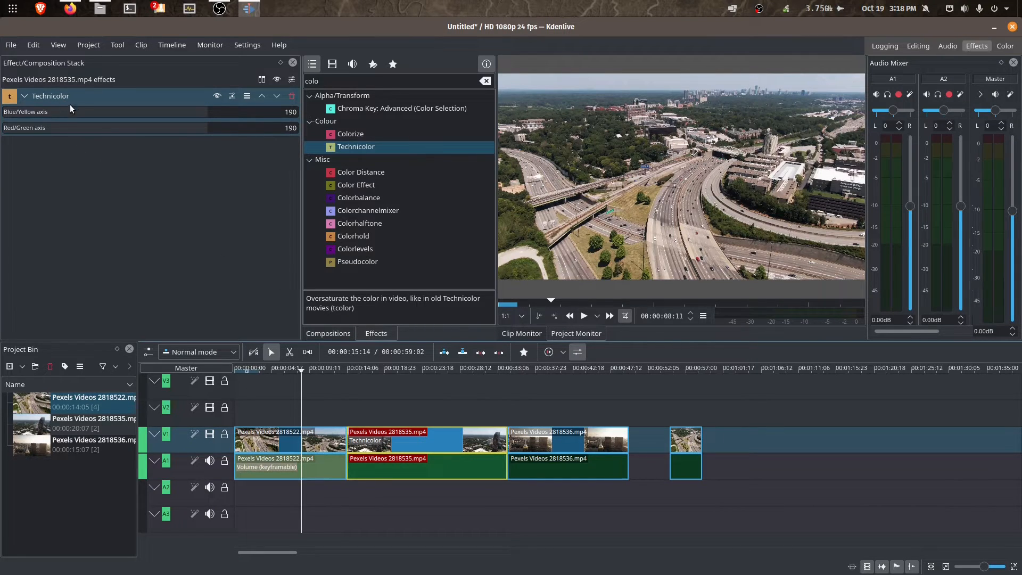
{"action": "double_click", "coordinate": [383, 82]}
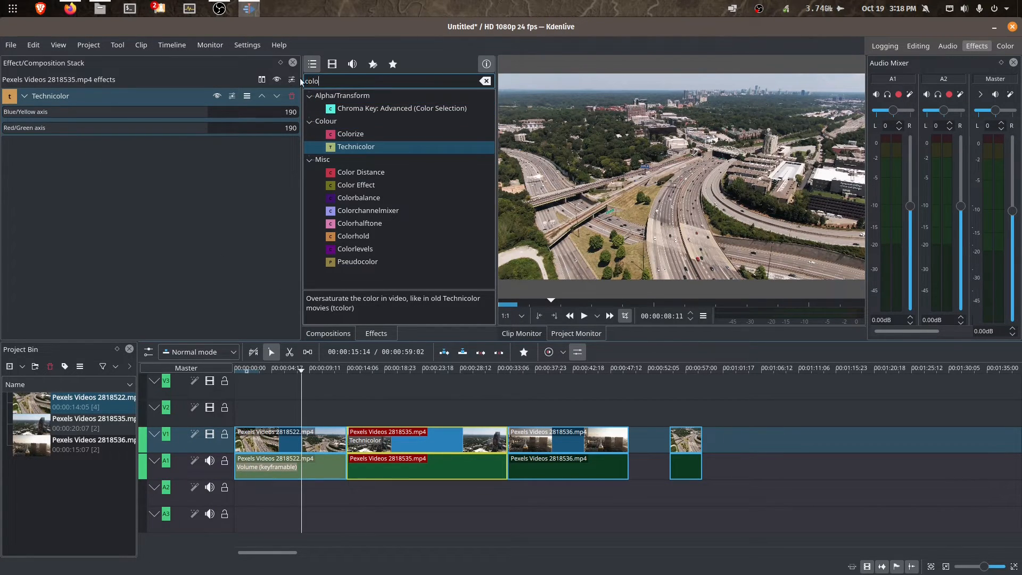
- Search effects for 'blur' and apply Blur to the Pexels Videos 2818535.mp4 clip on V1
{"action": "type", "text": "blur"}
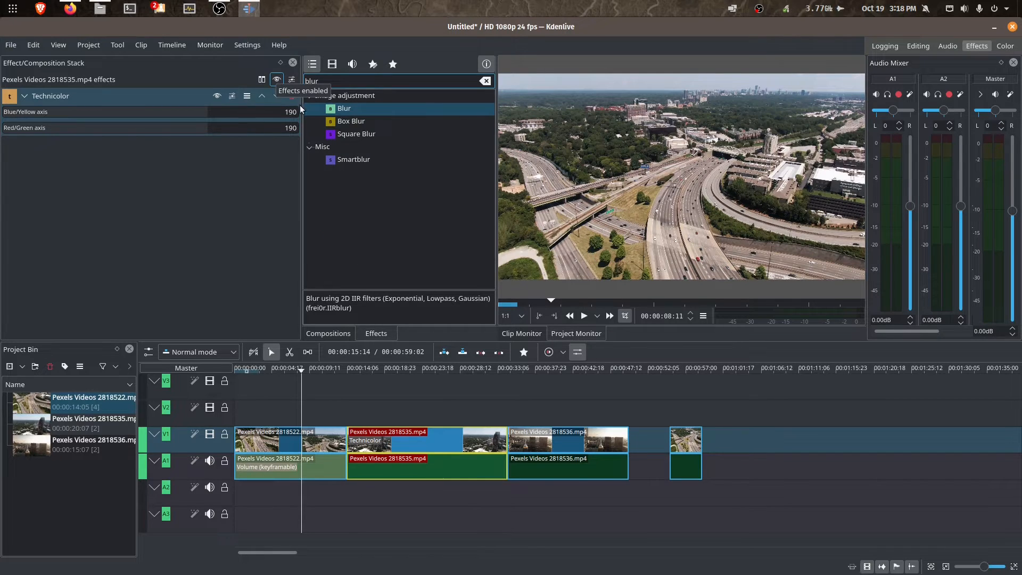
{"action": "left_click_drag", "start_coordinate": [368, 109], "coordinate": [393, 441]}
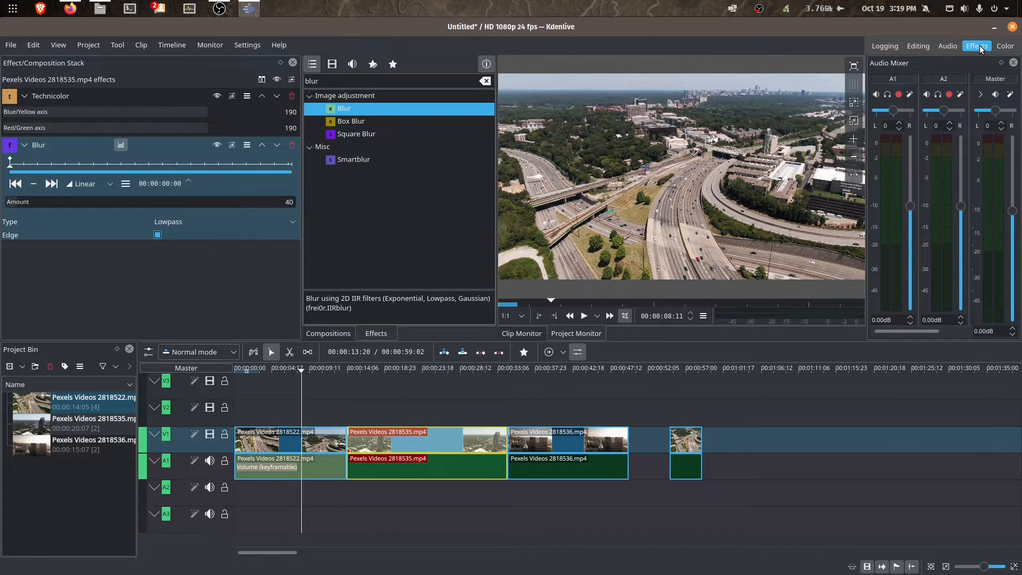
- Switch to the Color workspace with its RGB Parade and Vectorscope panels
{"action": "left_click", "coordinate": [1001, 49]}
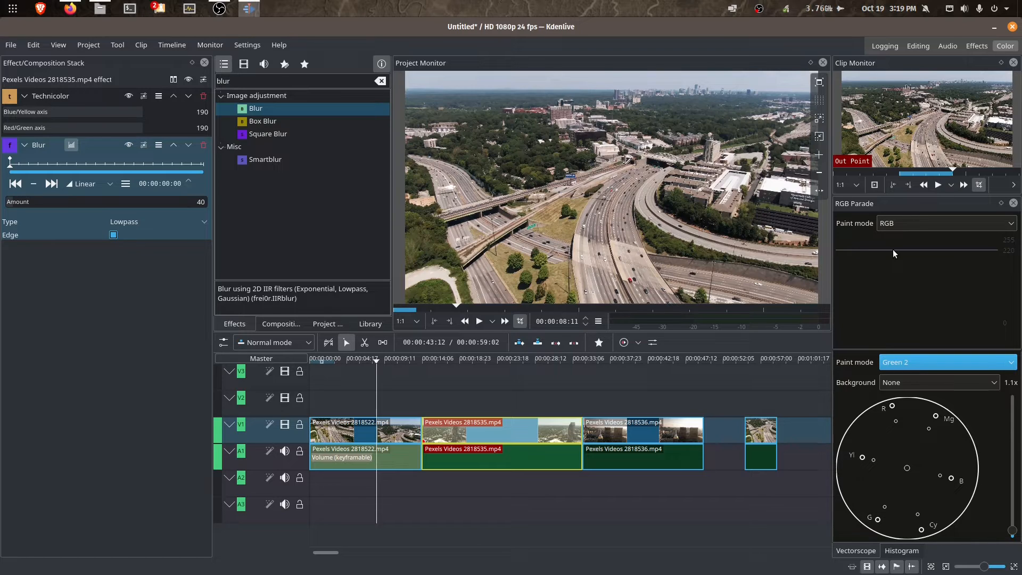
- From the Audio workspace, open recent project 2019-USA-Trip-8.kdenlive, discarding the current project's changes
{"action": "left_click", "coordinate": [947, 46]}
{"action": "left_click", "coordinate": [11, 45]}
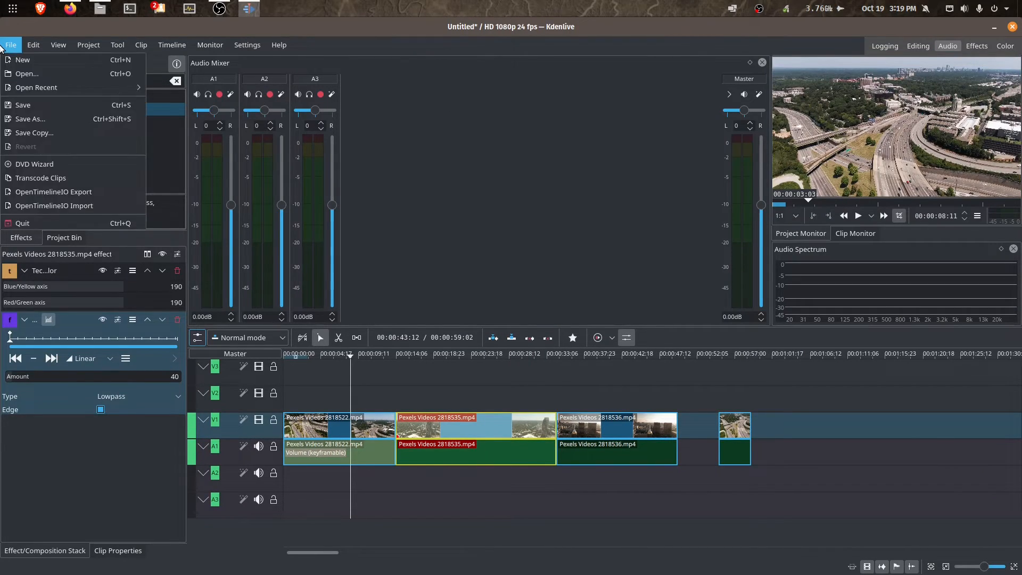
{"action": "mouse_move", "coordinate": [31, 86]}
{"action": "left_click", "coordinate": [168, 88]}
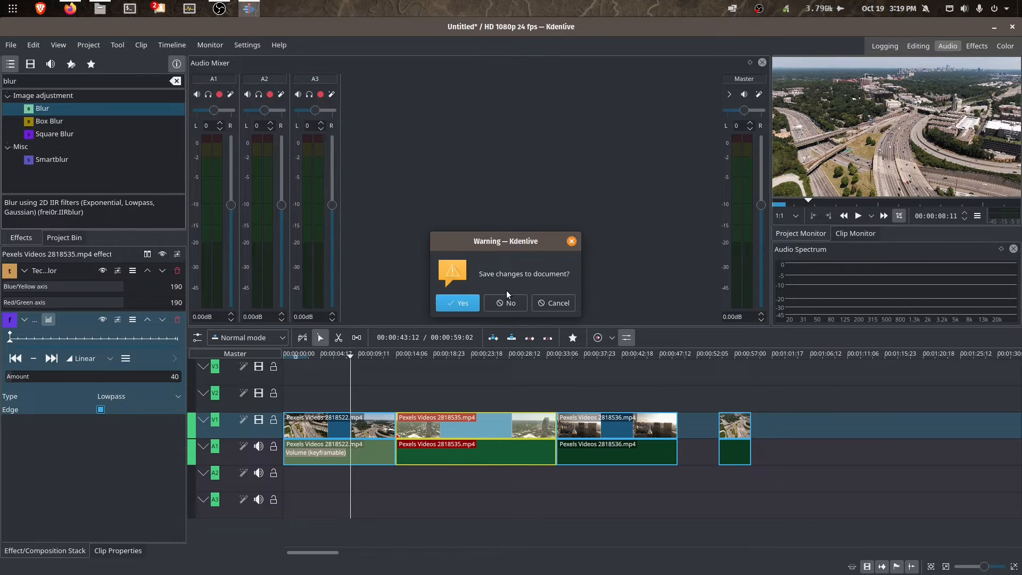
{"action": "left_click", "coordinate": [497, 299]}
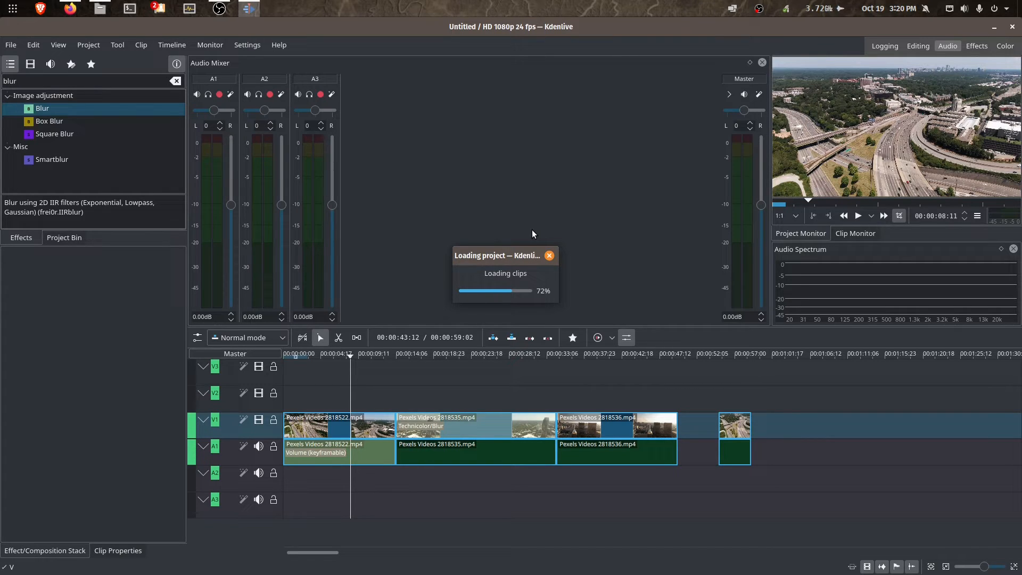
{"action": "left_click_drag", "start_coordinate": [930, 353], "coordinate": [487, 389]}
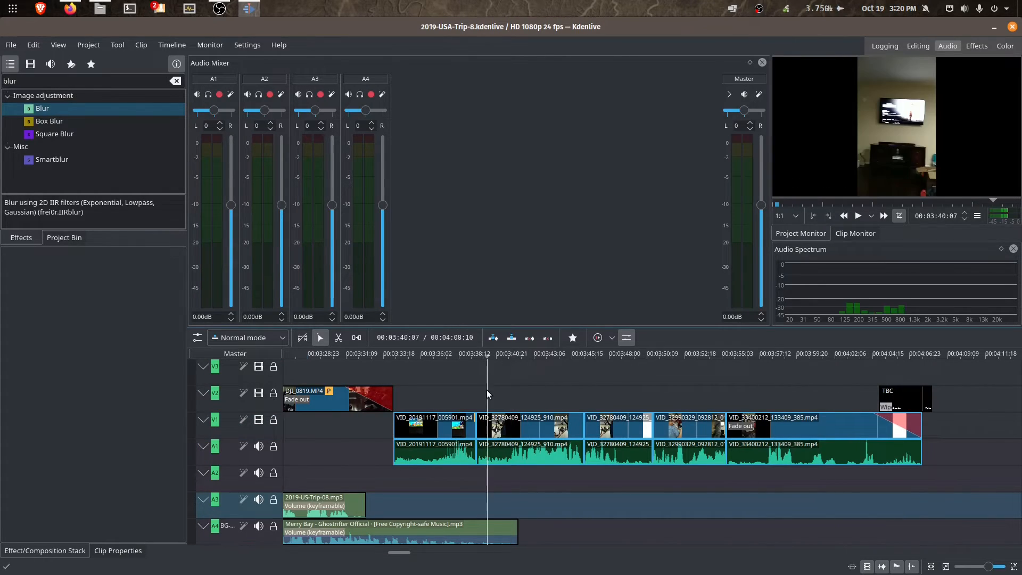
- Scrub to about 01:17 and lower the A4 music fader to -8.34 dB
{"action": "left_click_drag", "start_coordinate": [395, 551], "coordinate": [328, 553]}
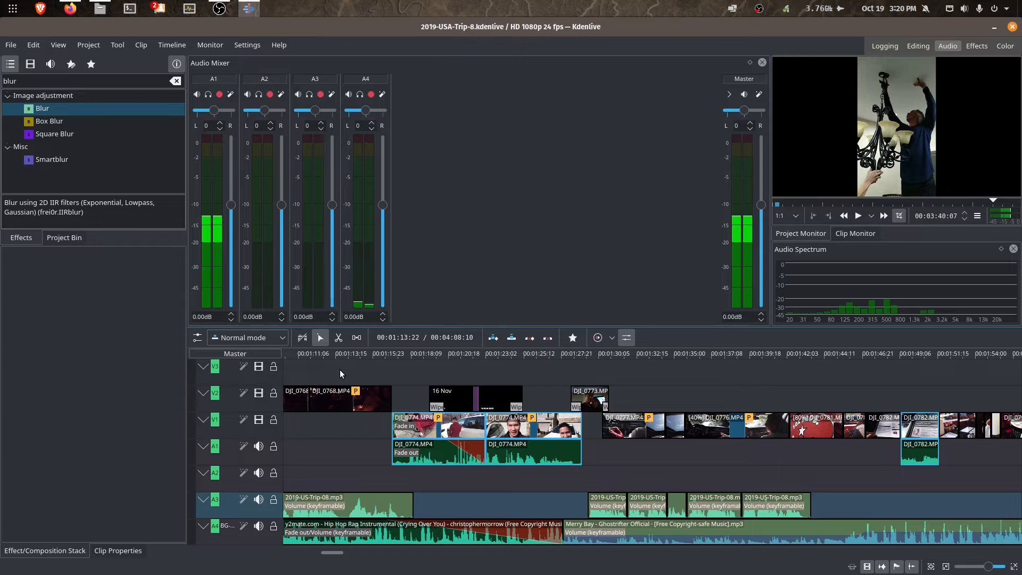
{"action": "left_click_drag", "start_coordinate": [390, 366], "coordinate": [381, 367]}
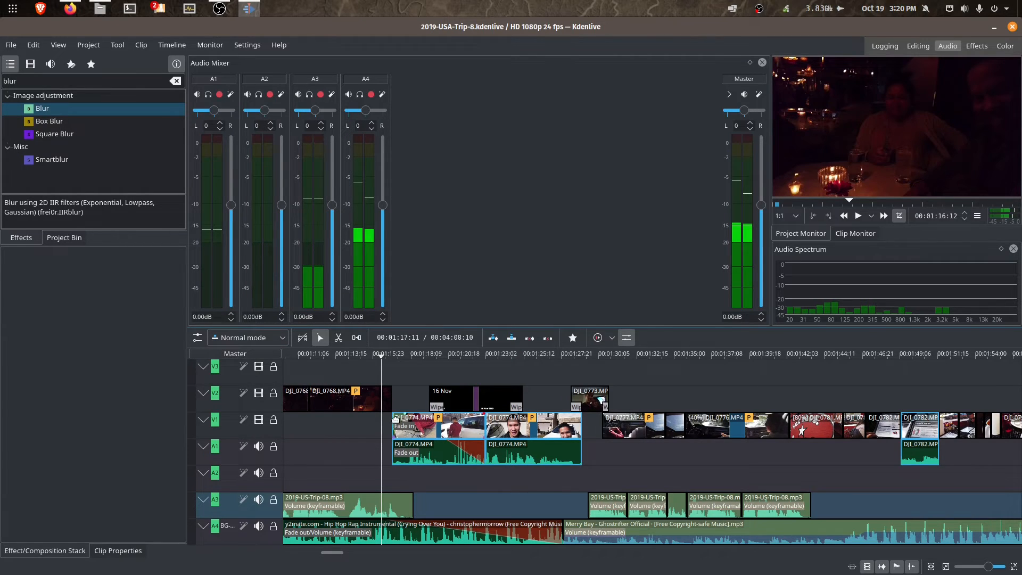
{"action": "left_click_drag", "start_coordinate": [382, 354], "coordinate": [404, 366]}
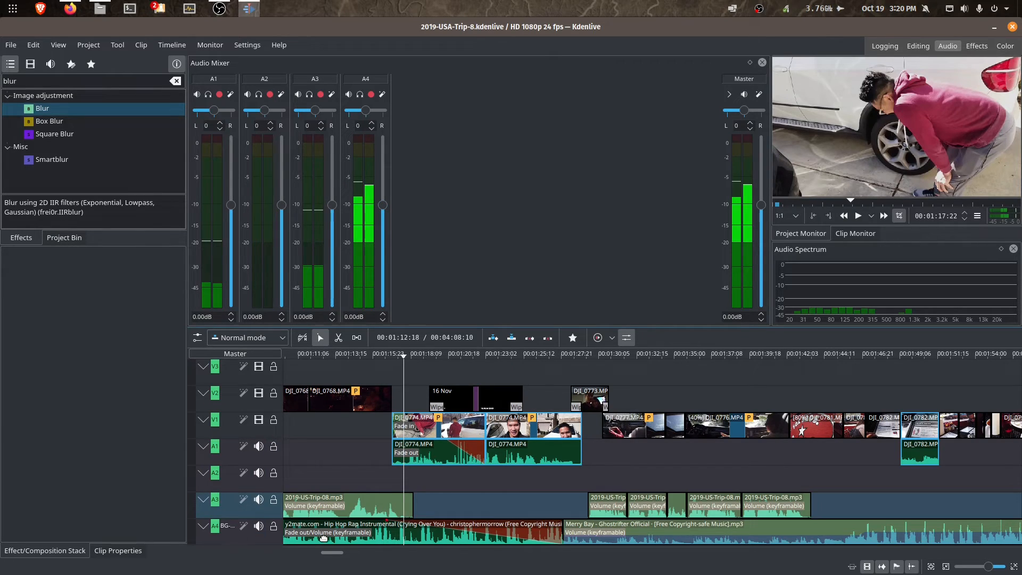
{"action": "left_click_drag", "start_coordinate": [382, 205], "coordinate": [383, 252]}
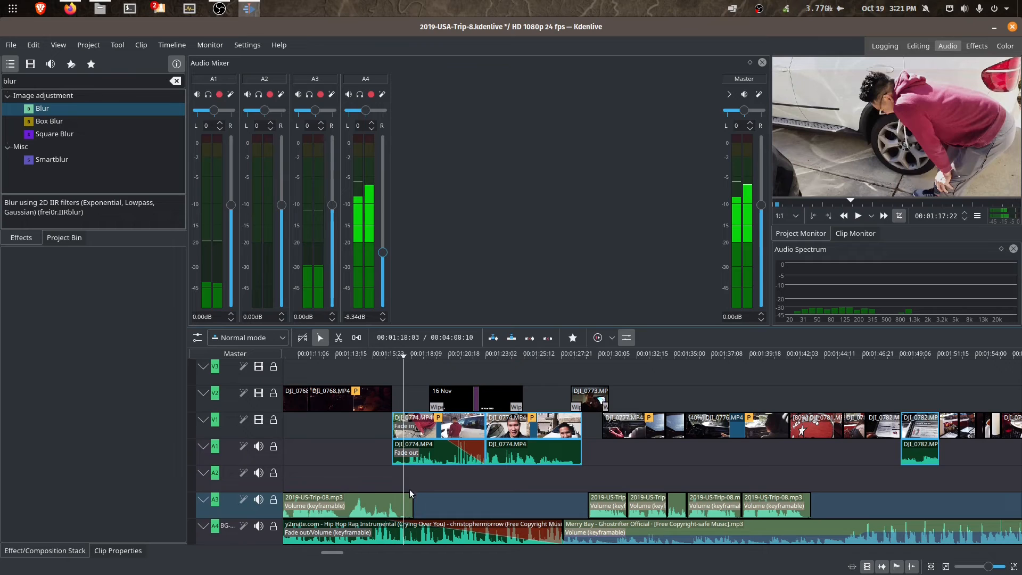
- Select the A4 hip hop music clip and view its 00:00:11:02 Fade out effect
{"action": "left_click", "coordinate": [422, 530]}
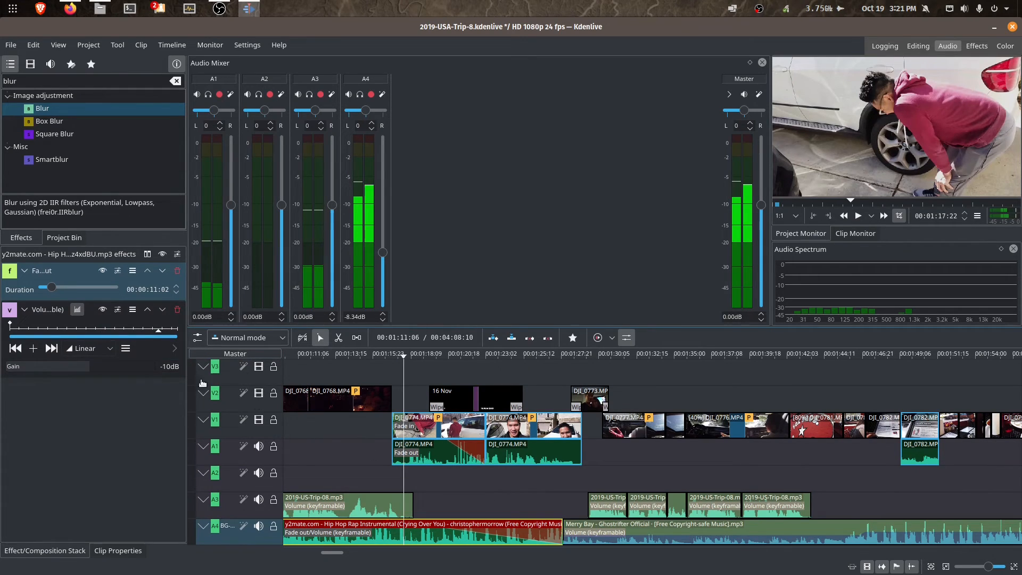
{"action": "left_click", "coordinate": [58, 272]}
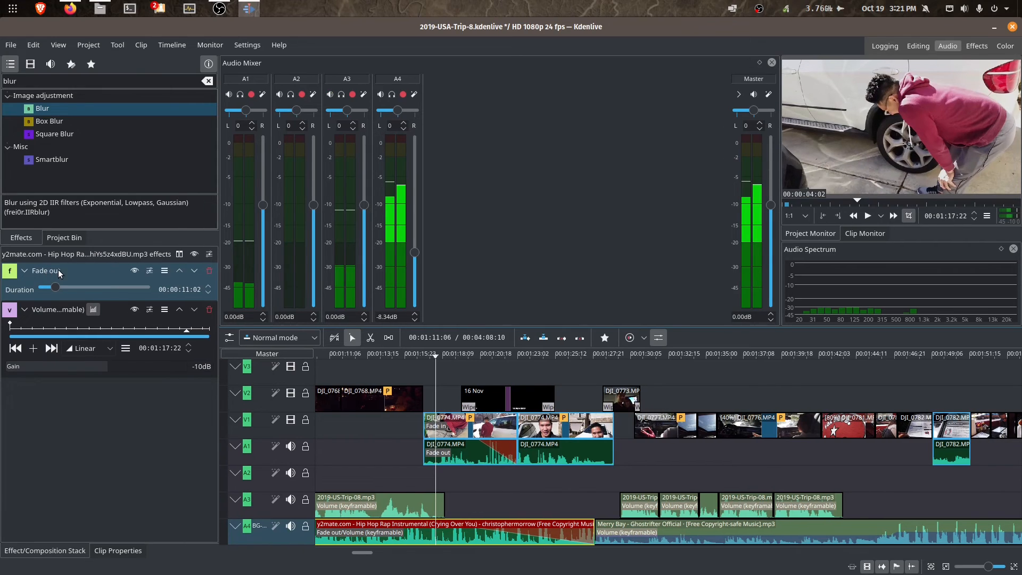